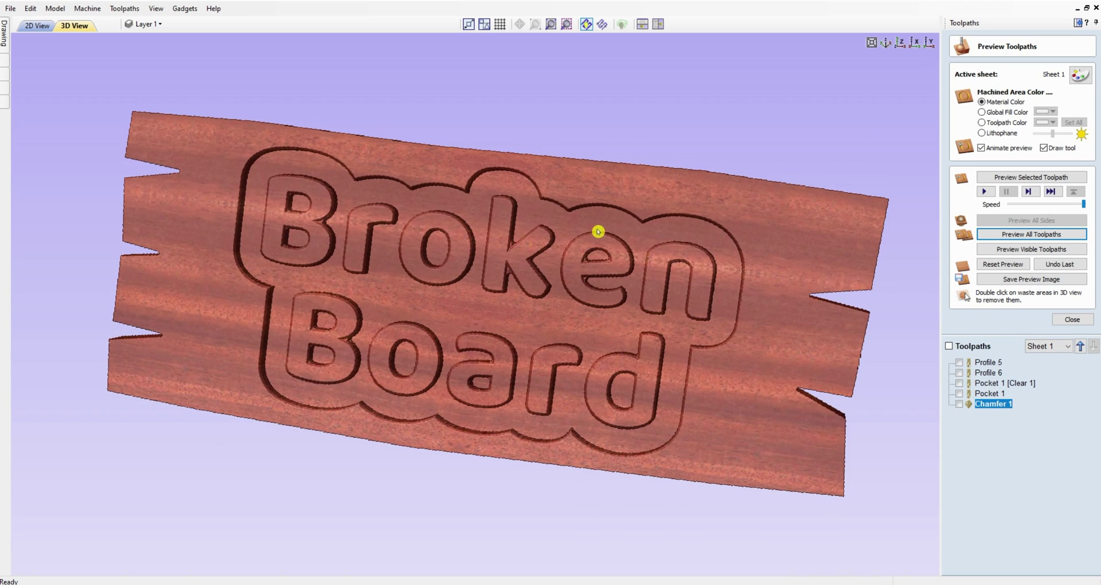
pyautogui.moveTo(713, 250); pyautogui.dragTo(698, 194)
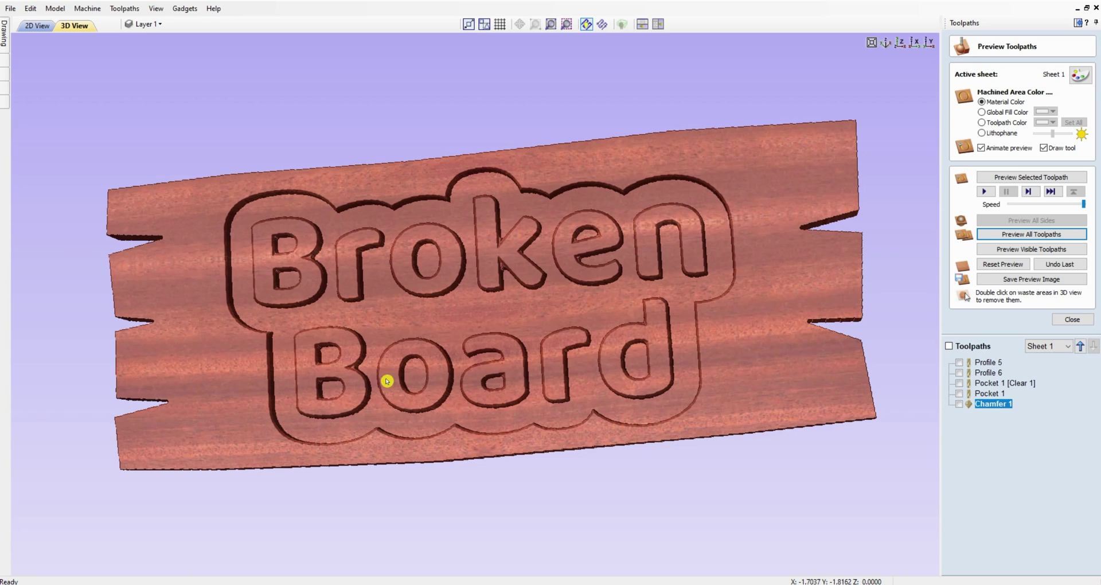
pyautogui.moveTo(572, 360); pyautogui.dragTo(726, 234)
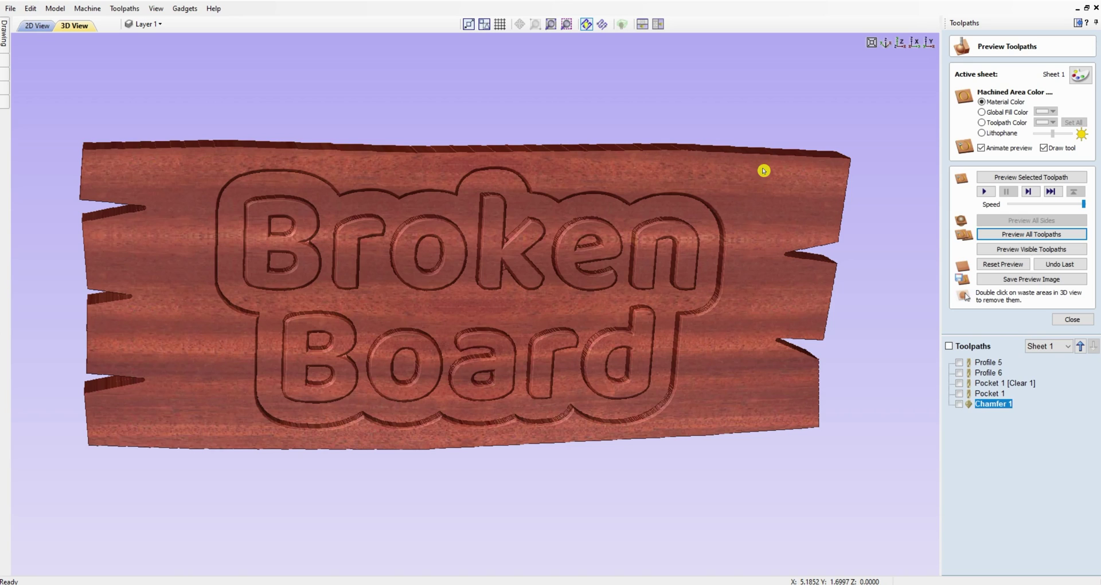
pyautogui.moveTo(762, 170); pyautogui.dragTo(258, 189)
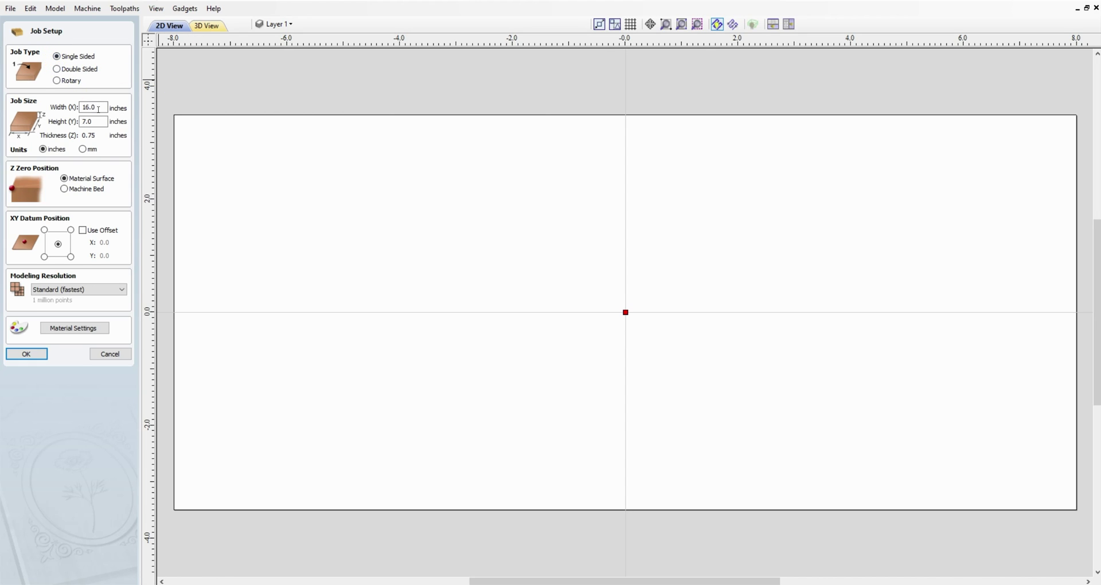
# Set up a single-sided 16 x 7 x 0.75 inch job with Z zero on the material surface, a centre datum and Mahogany material.
pyautogui.moveTo(93, 121); pyautogui.dragTo(85, 121)
pyautogui.click(64, 179)
pyautogui.click(57, 245)
pyautogui.click(61, 331)
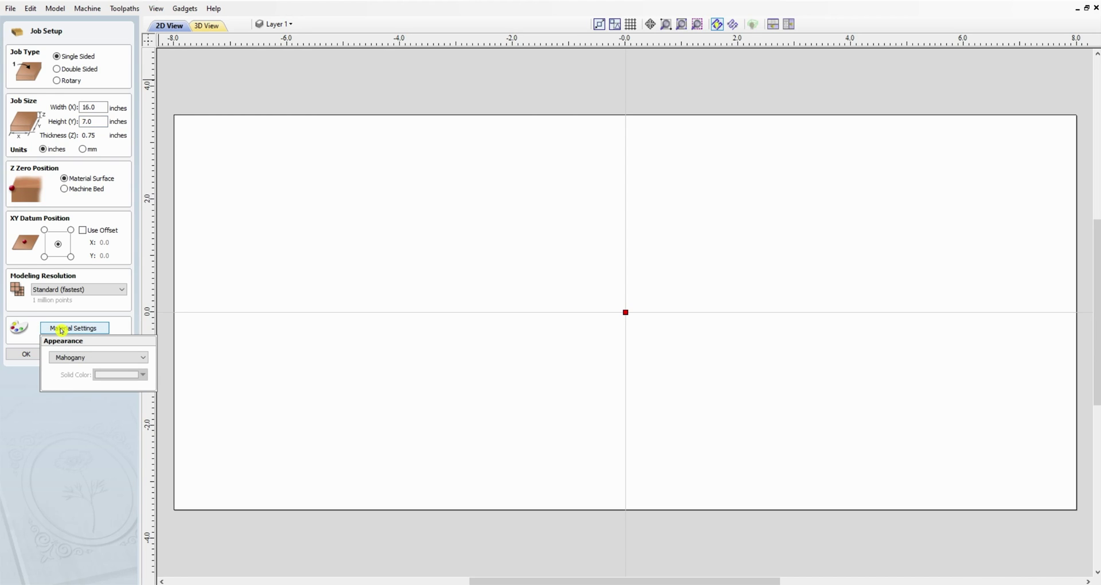
pyautogui.click(72, 355)
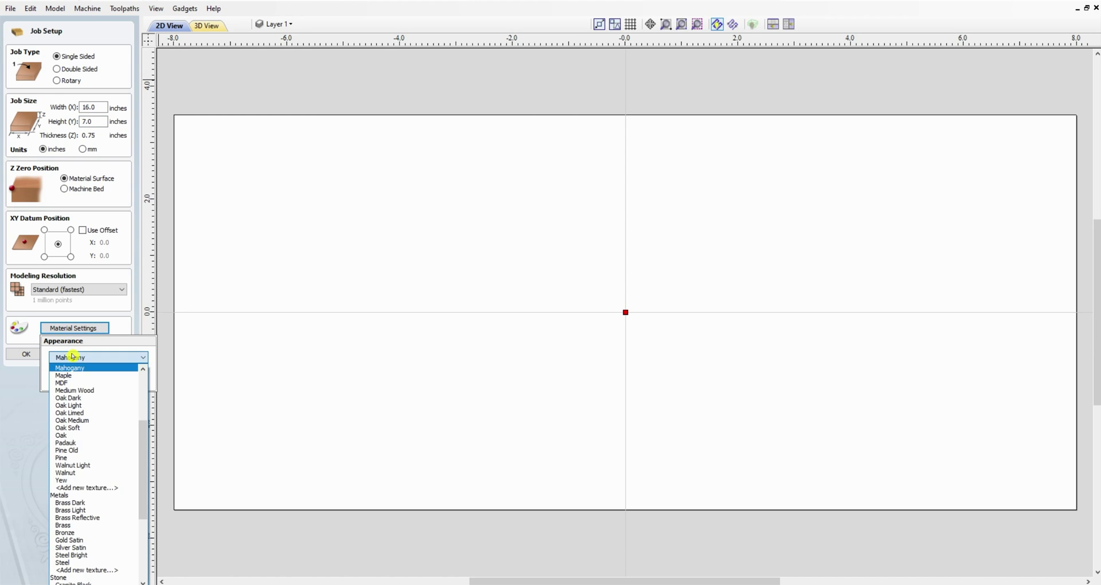
pyautogui.click(21, 357)
pyautogui.click(24, 356)
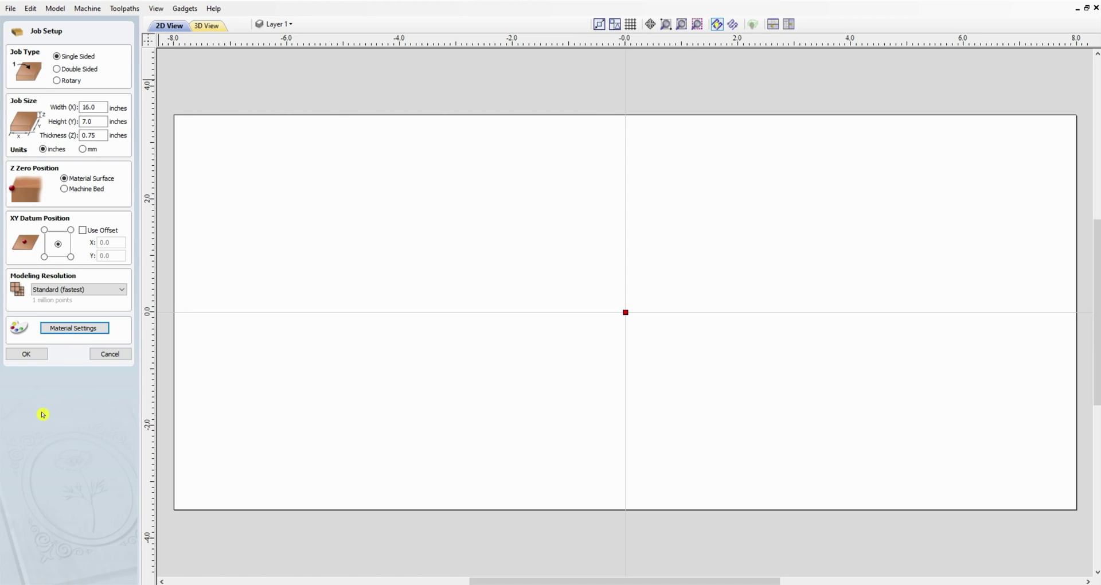
pyautogui.click(29, 353)
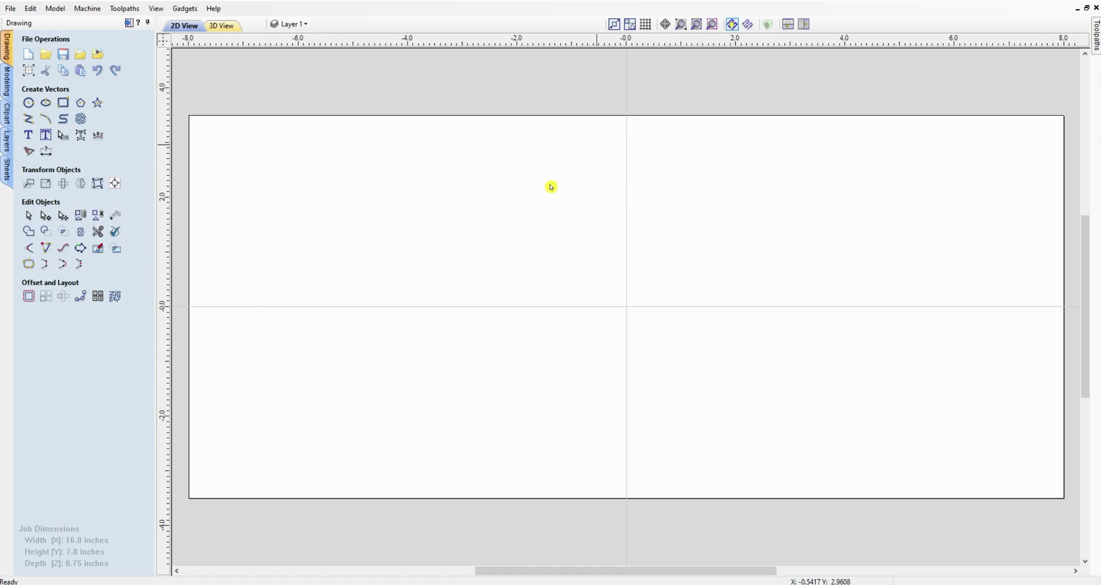
# Draw a square-cornered rectangle 15 inches wide and 6 inches high, centred on the job origin.
pyautogui.click(59, 102)
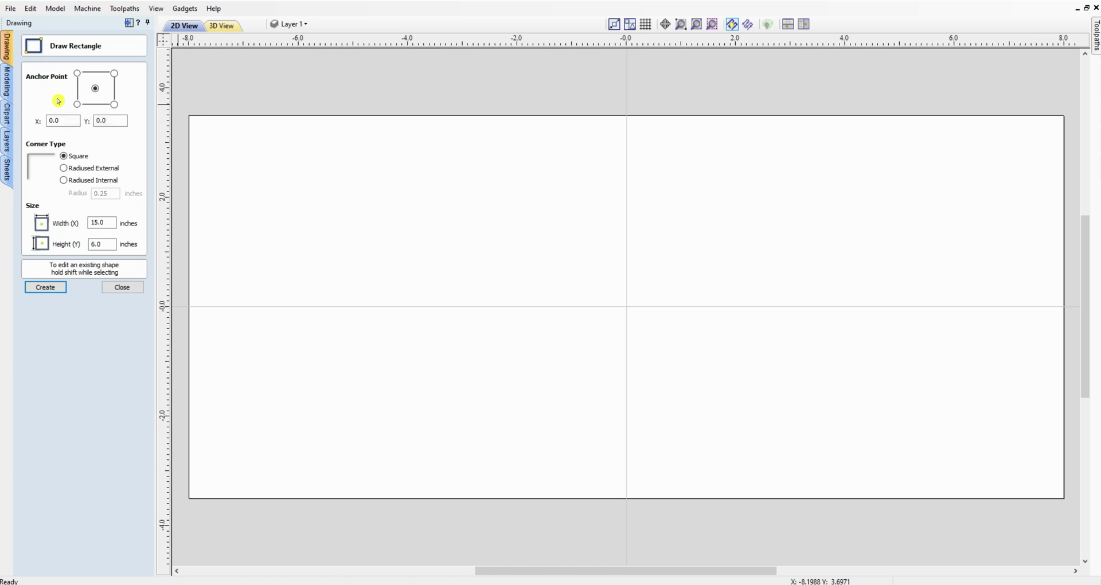
pyautogui.click(83, 225)
pyautogui.click(101, 244)
pyautogui.click(51, 282)
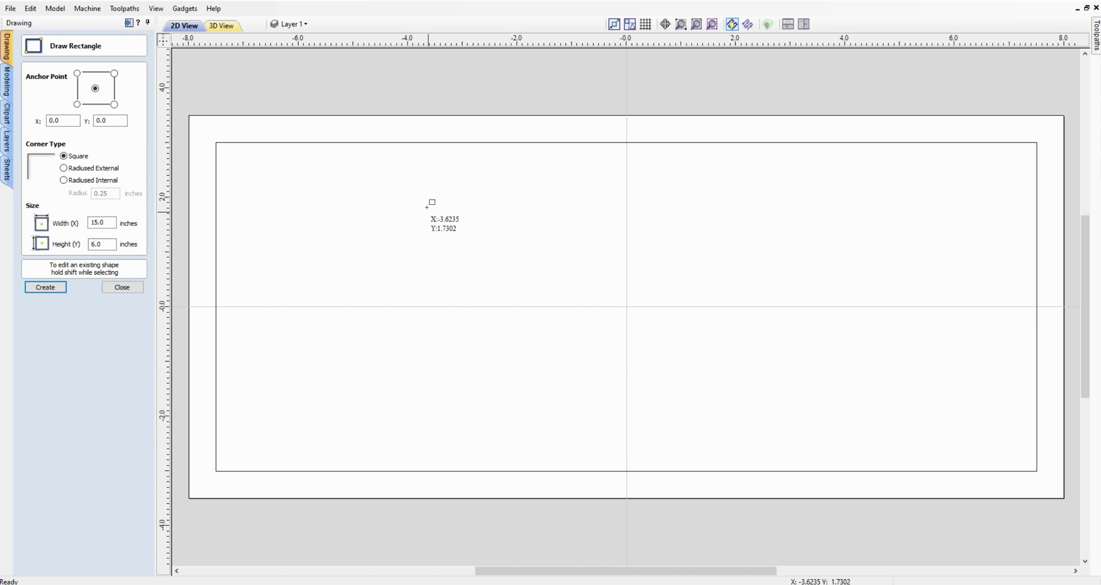
pyautogui.click(129, 286)
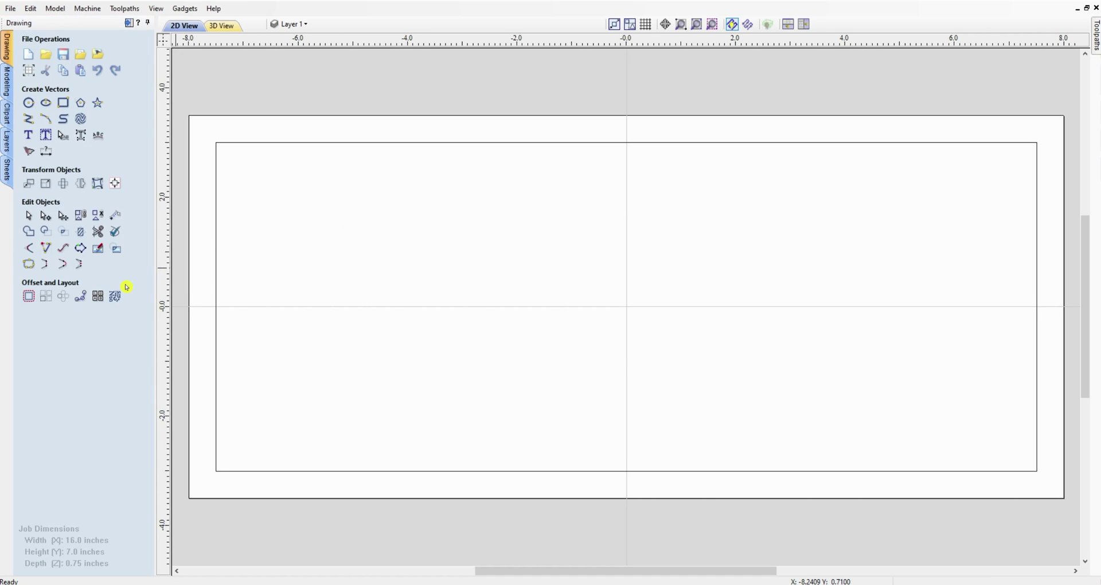
# Enter node editing on the rectangle and insert three unevenly spaced points along its top edge.
pyautogui.click(336, 143)
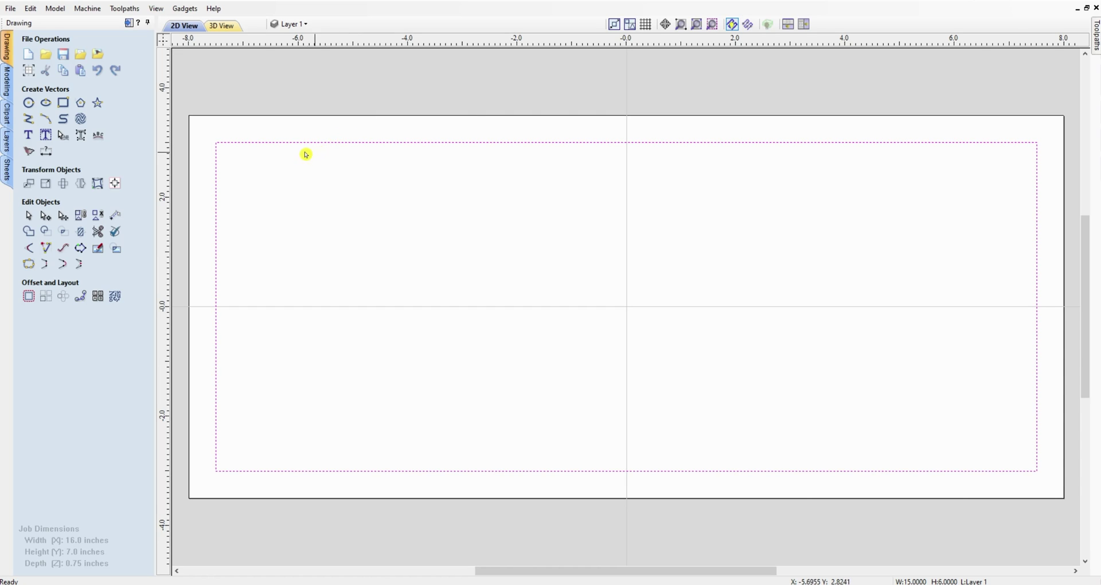
pyautogui.click(44, 216)
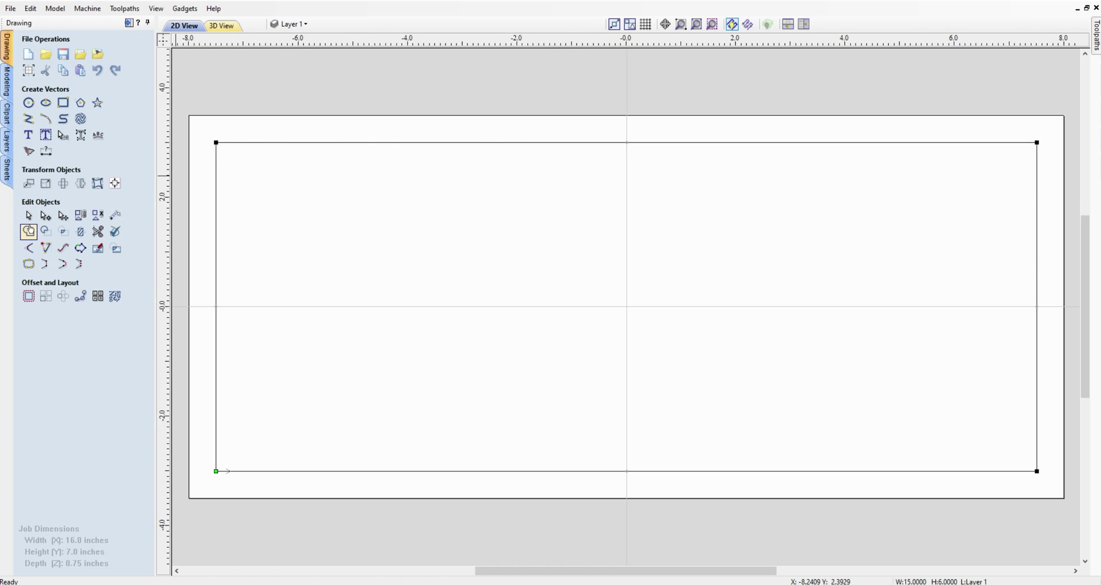
pyautogui.rightClick(358, 144)
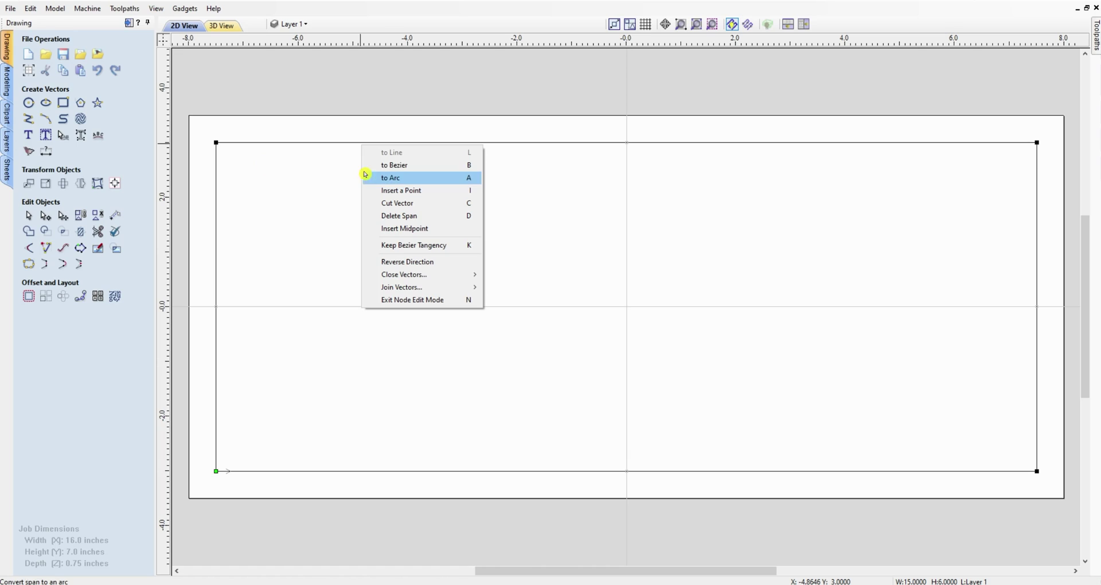
pyautogui.click(386, 193)
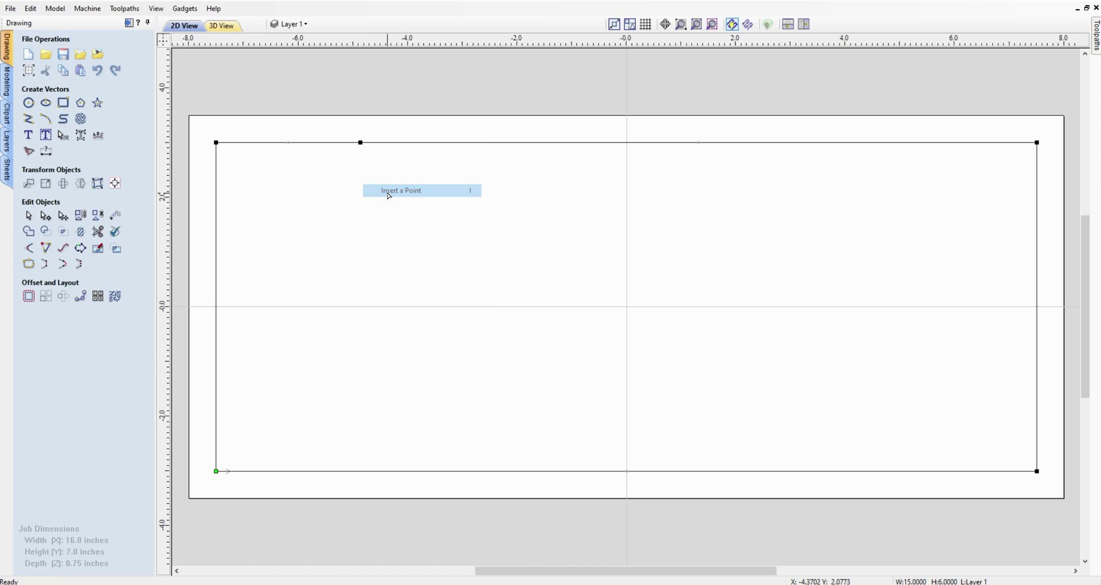
pyautogui.rightClick(547, 143)
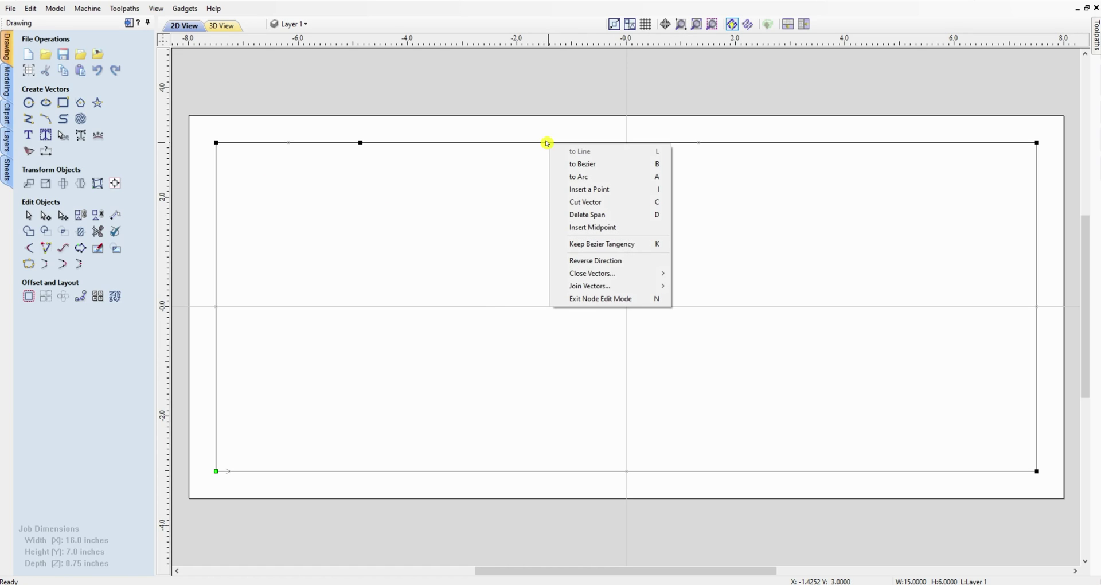
pyautogui.click(584, 189)
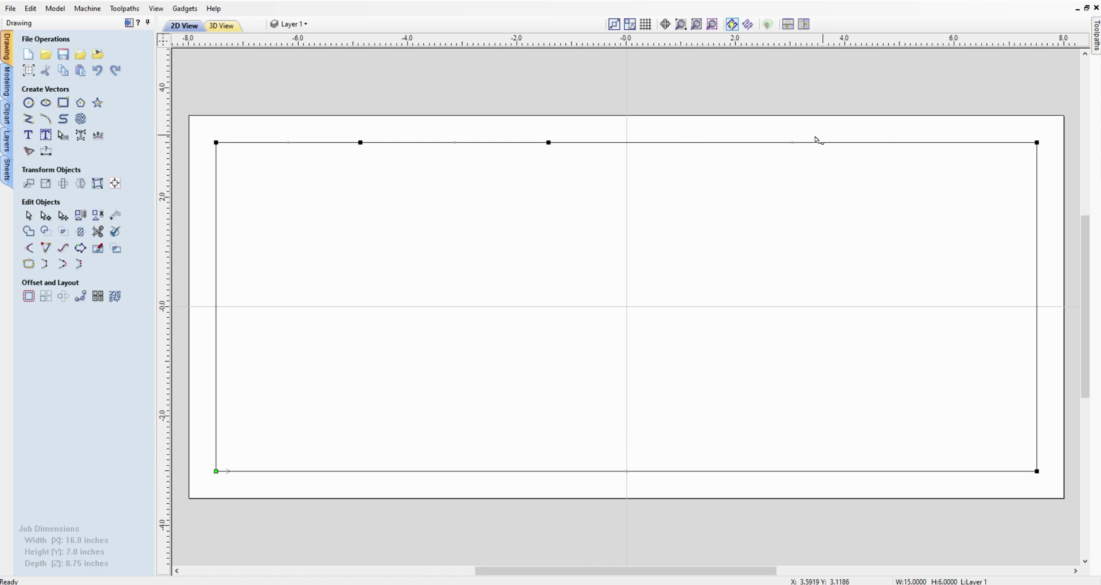
pyautogui.rightClick(846, 144)
pyautogui.click(878, 190)
# Insert three unevenly spaced points along the rectangle's bottom edge.
pyautogui.rightClick(898, 471)
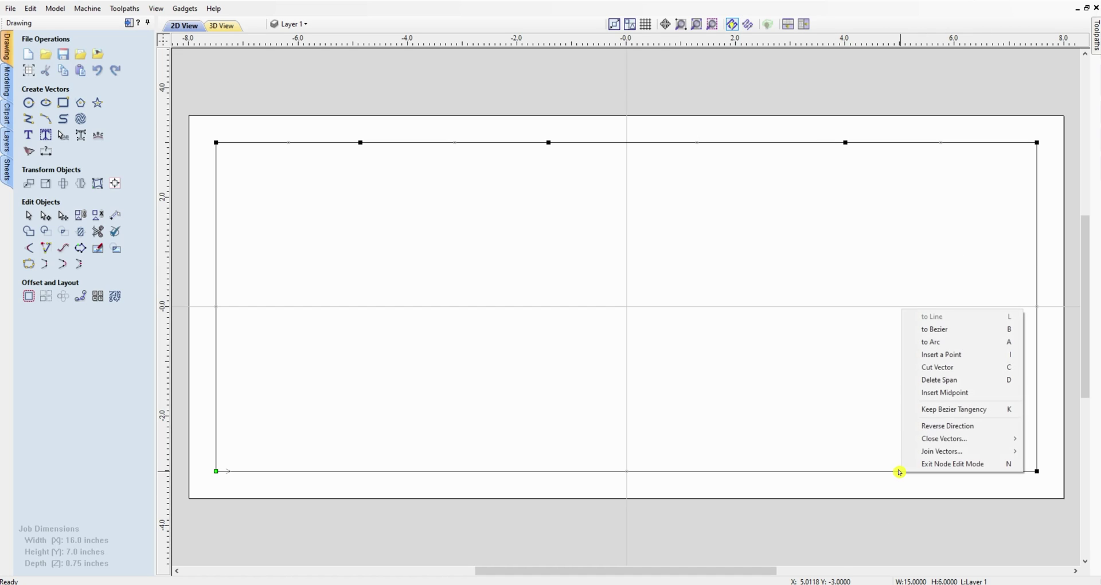
pyautogui.click(930, 355)
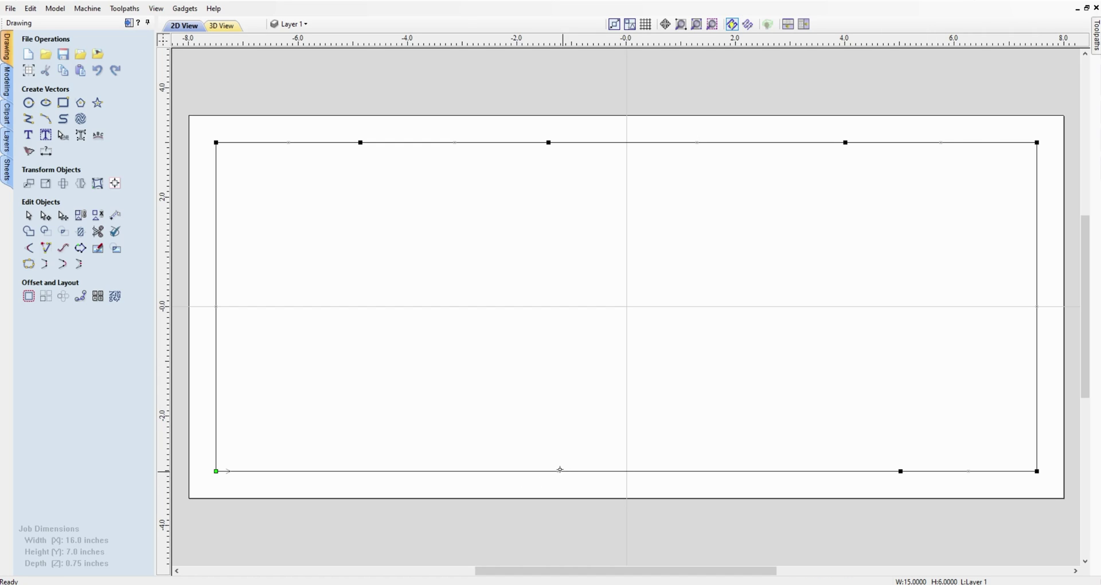
pyautogui.rightClick(571, 472)
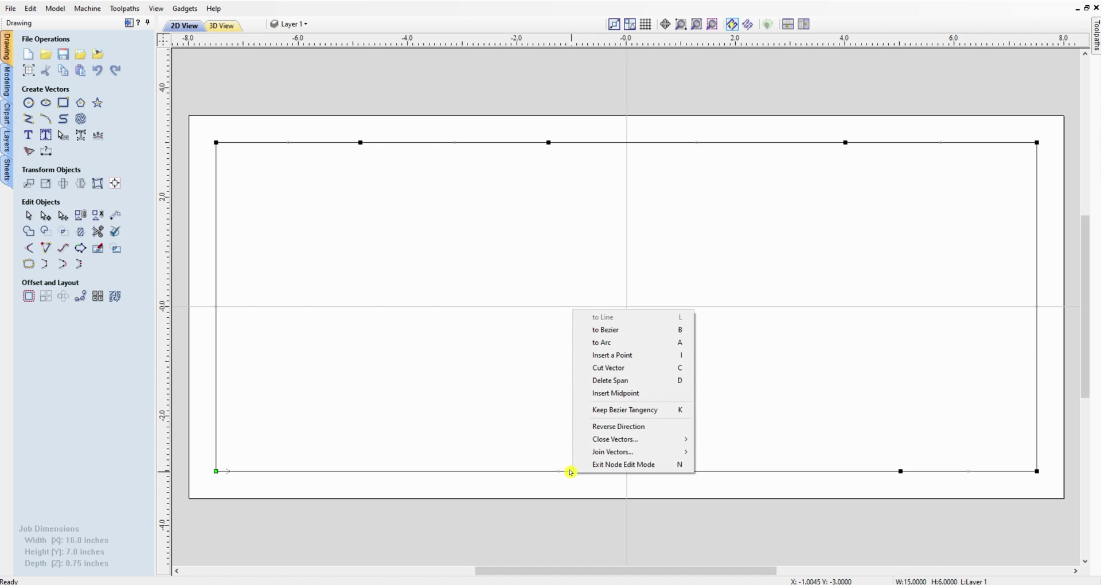
pyautogui.click(598, 358)
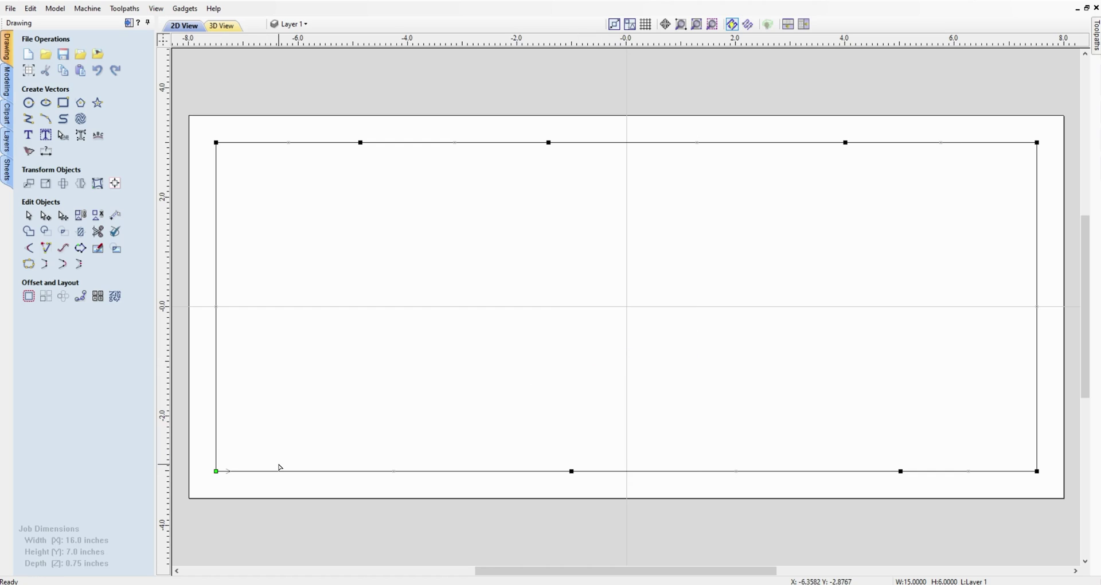
pyautogui.rightClick(332, 472)
pyautogui.click(364, 356)
# Make the top edge uneven by slightly lowering its left corner and middle inserted point and raising its right inserted point about 0.1 inch.
pyautogui.moveTo(216, 141); pyautogui.dragTo(216, 148)
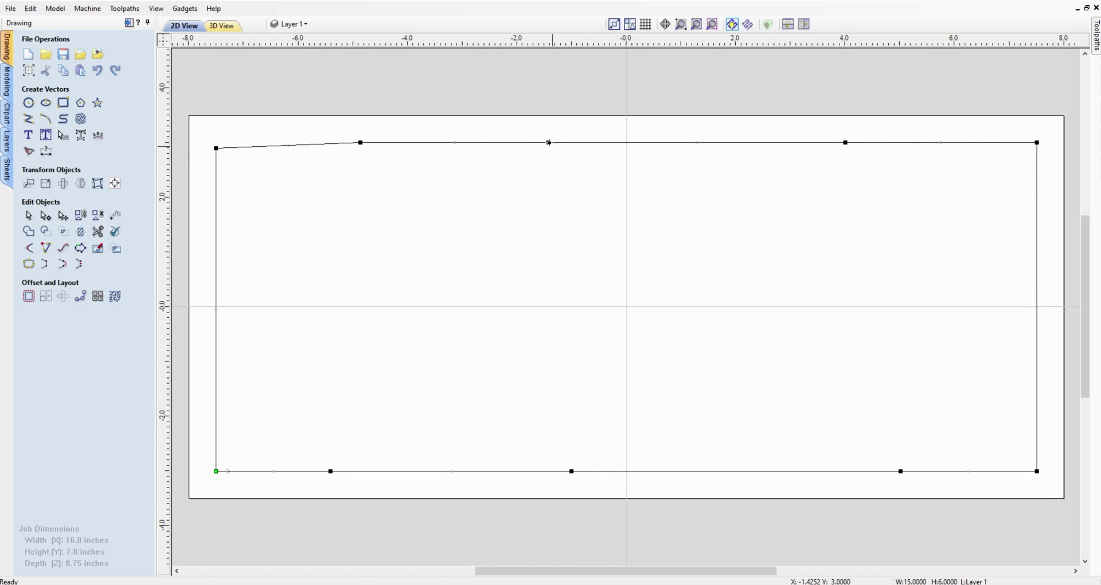
pyautogui.moveTo(549, 142); pyautogui.dragTo(556, 145)
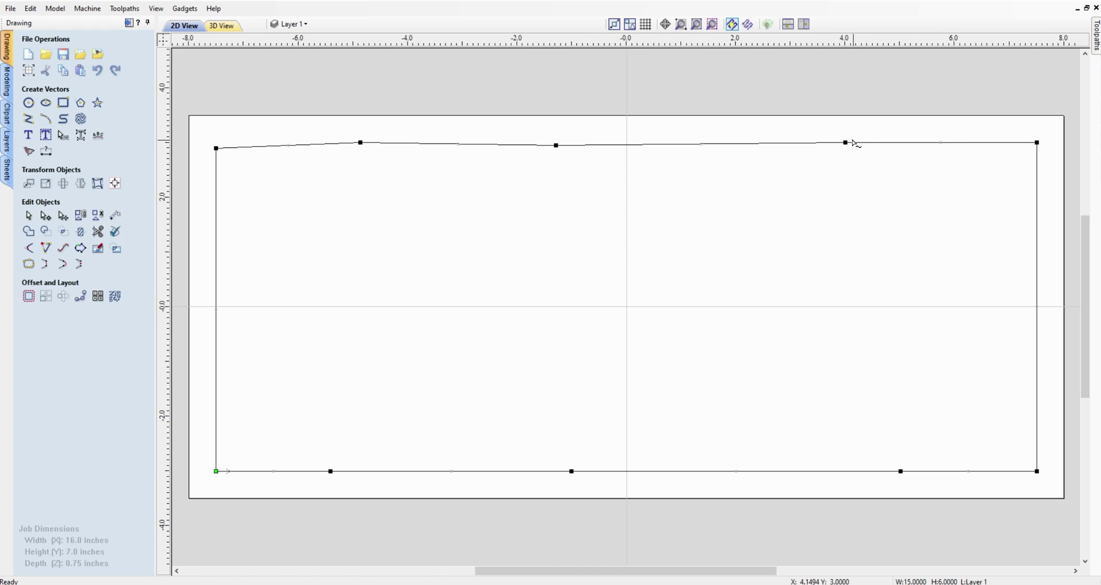
pyautogui.moveTo(845, 142); pyautogui.dragTo(845, 138)
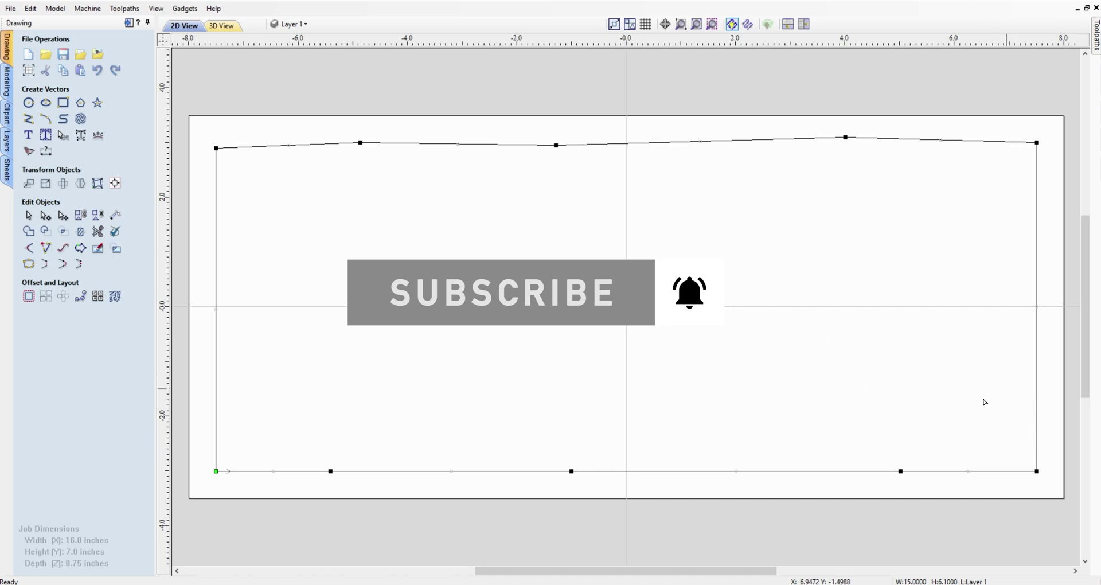
# Make the bottom edge uneven by shifting its right corner slightly inward and raising its outer two inserted points and left corner.
pyautogui.moveTo(1036, 471); pyautogui.dragTo(1029, 471)
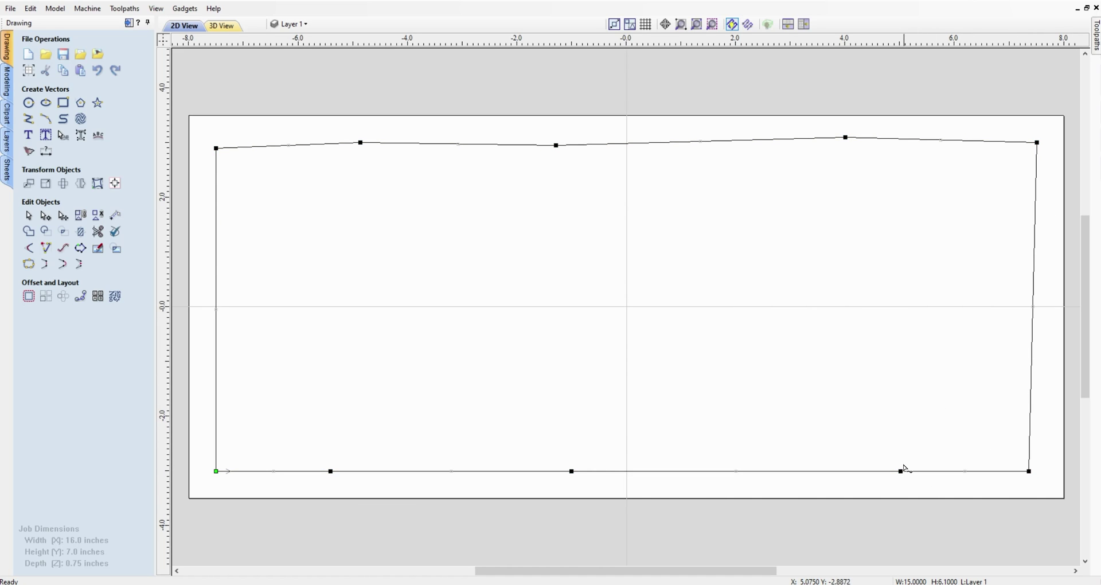
pyautogui.moveTo(898, 467); pyautogui.dragTo(900, 460)
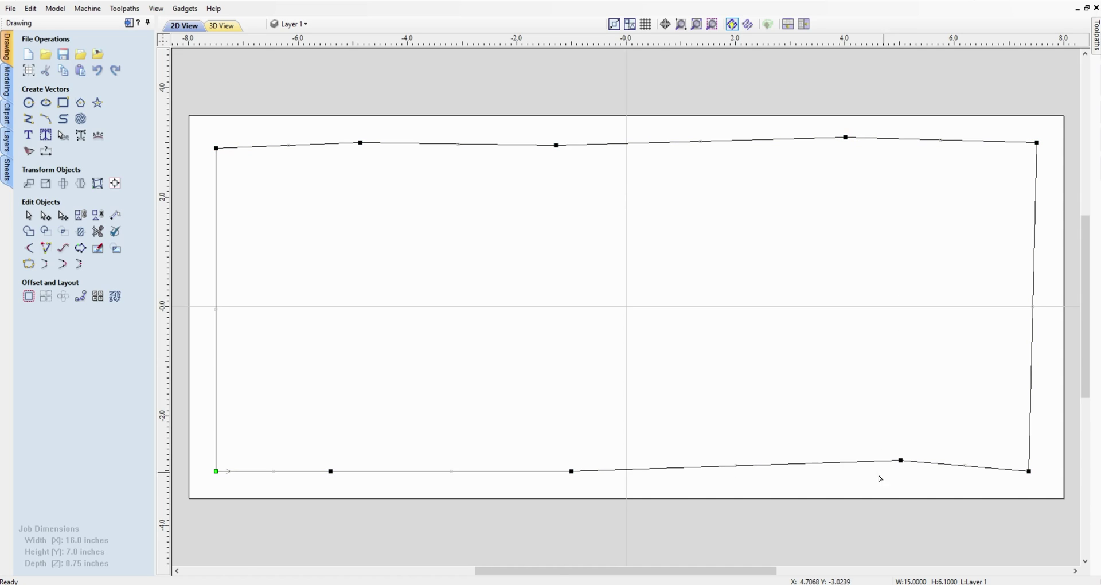
pyautogui.moveTo(326, 469); pyautogui.dragTo(328, 463)
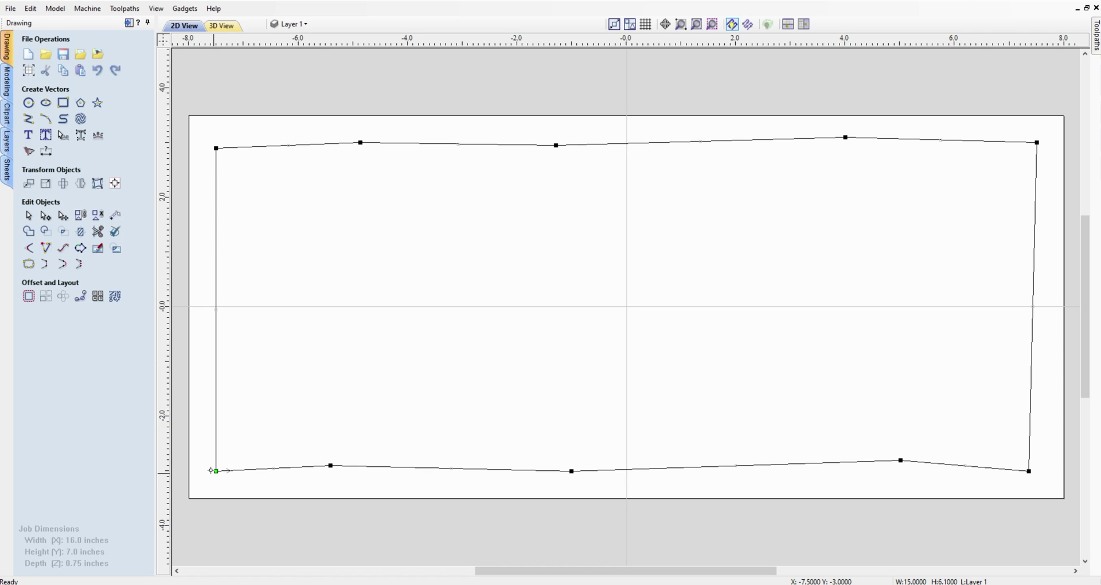
pyautogui.moveTo(211, 469); pyautogui.dragTo(213, 461)
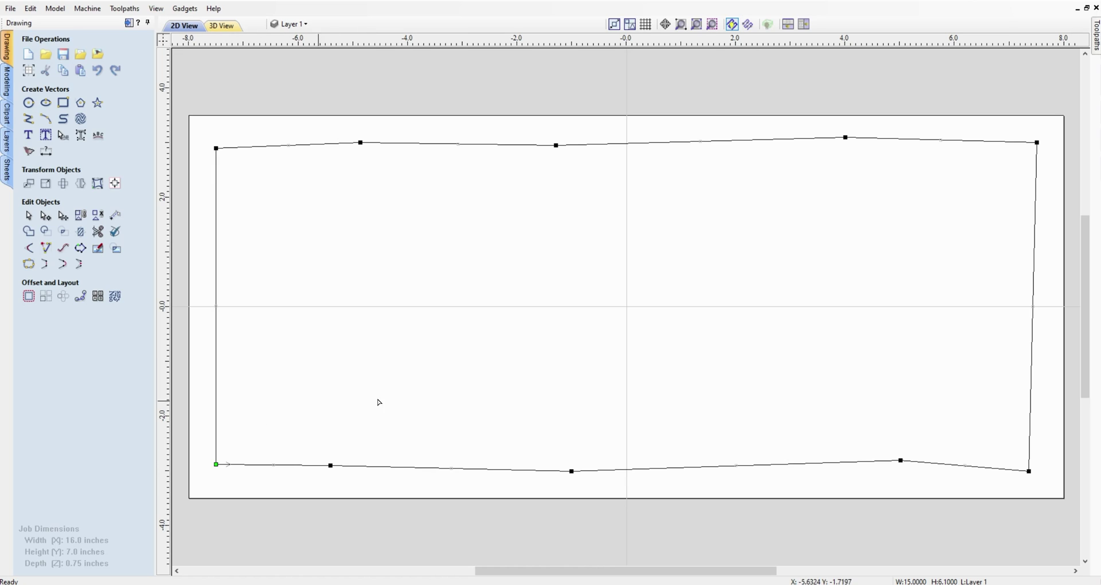
# Insert three close points on the upper part of the left edge and reposition them into a pointed crack about 1.35 inches deep.
pyautogui.rightClick(216, 198)
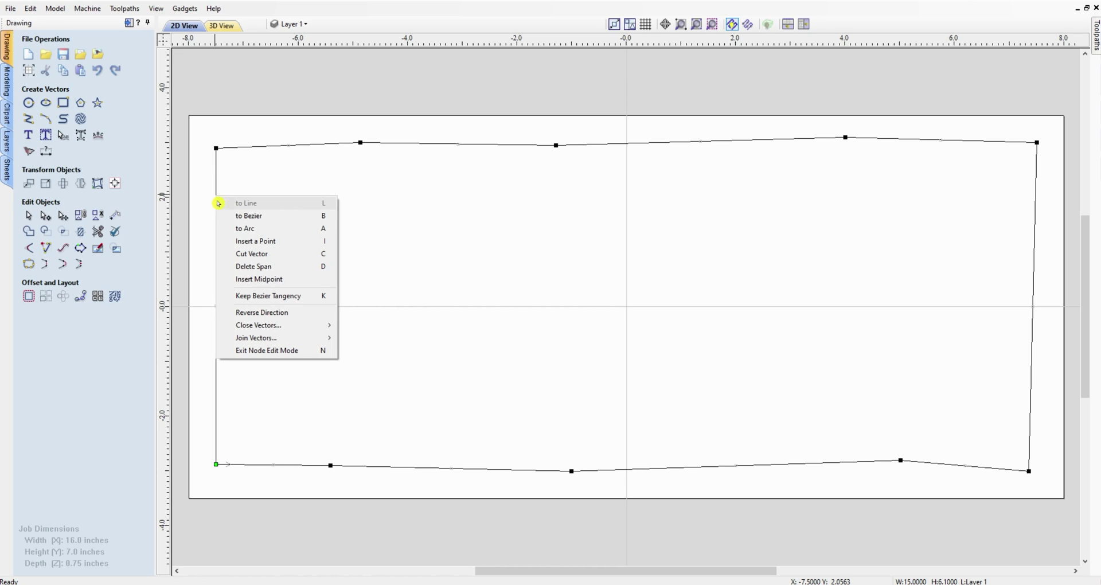
pyautogui.click(240, 241)
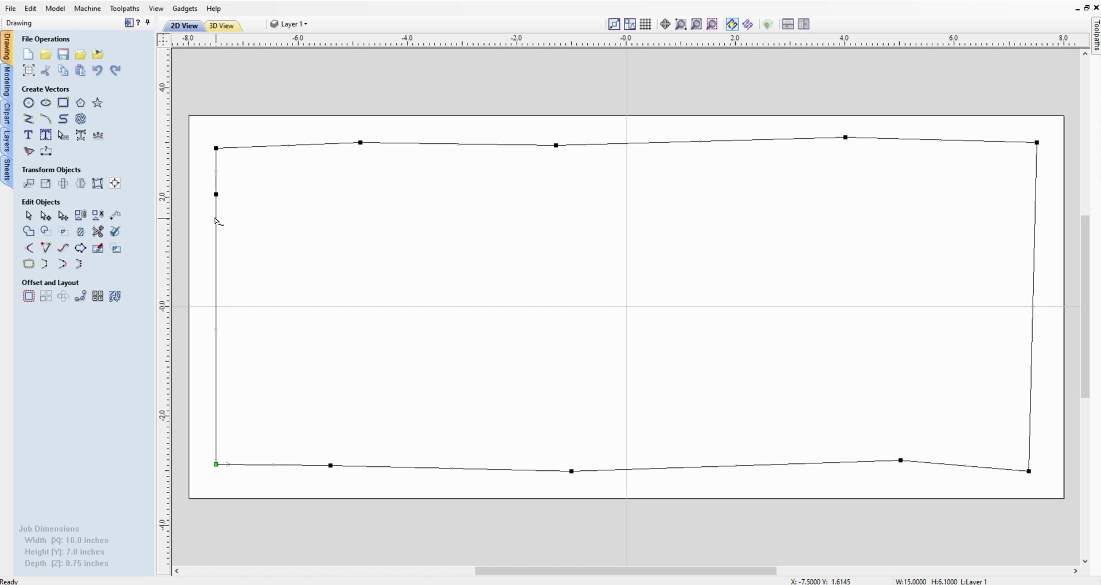
pyautogui.rightClick(216, 220)
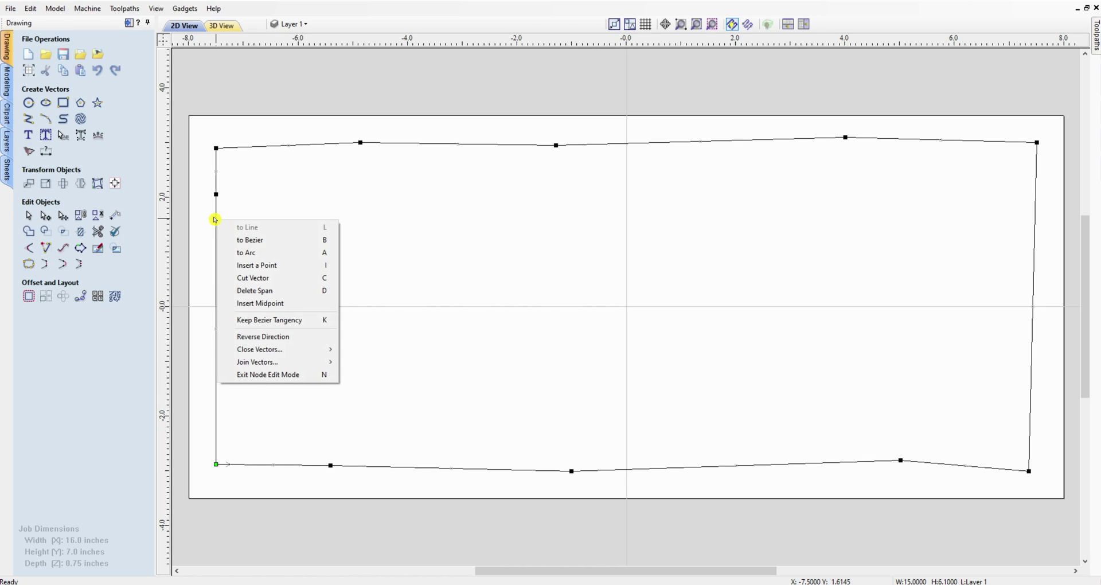
pyautogui.click(253, 265)
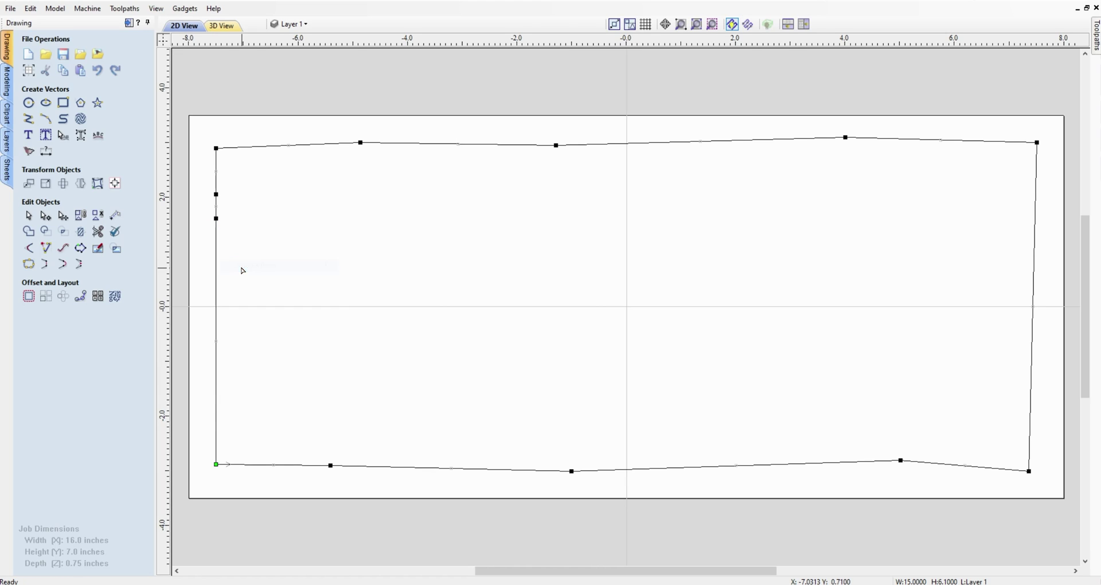
pyautogui.rightClick(217, 207)
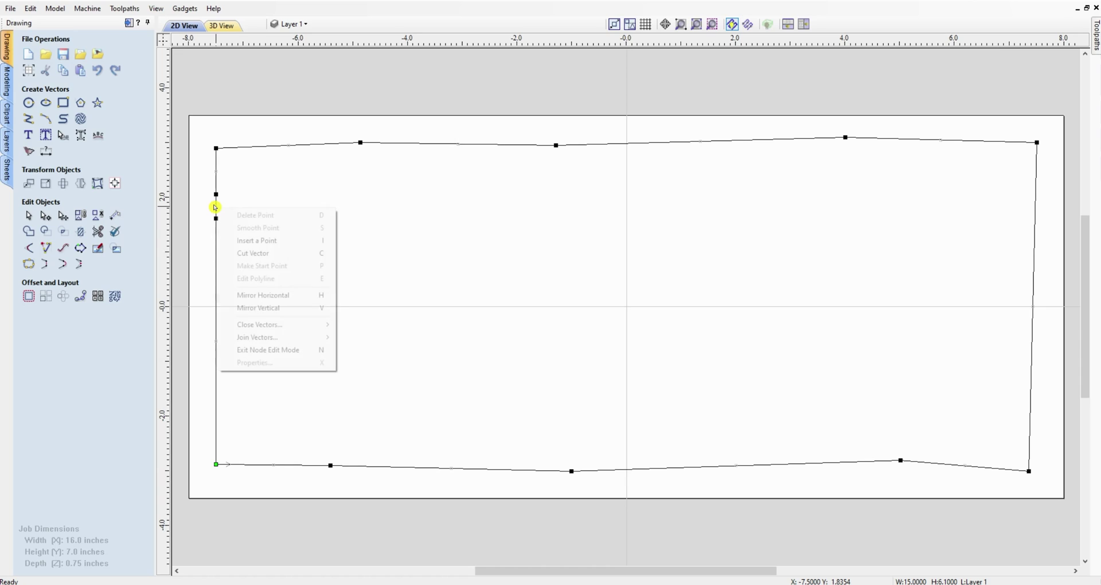
pyautogui.click(246, 240)
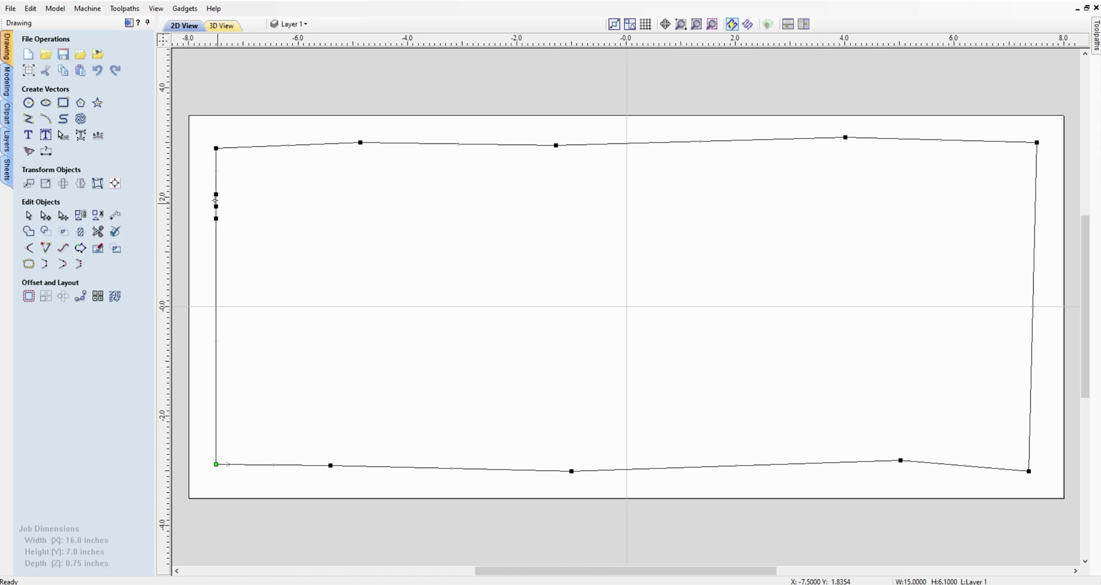
pyautogui.moveTo(216, 207); pyautogui.dragTo(290, 206)
pyautogui.moveTo(212, 192); pyautogui.dragTo(217, 222)
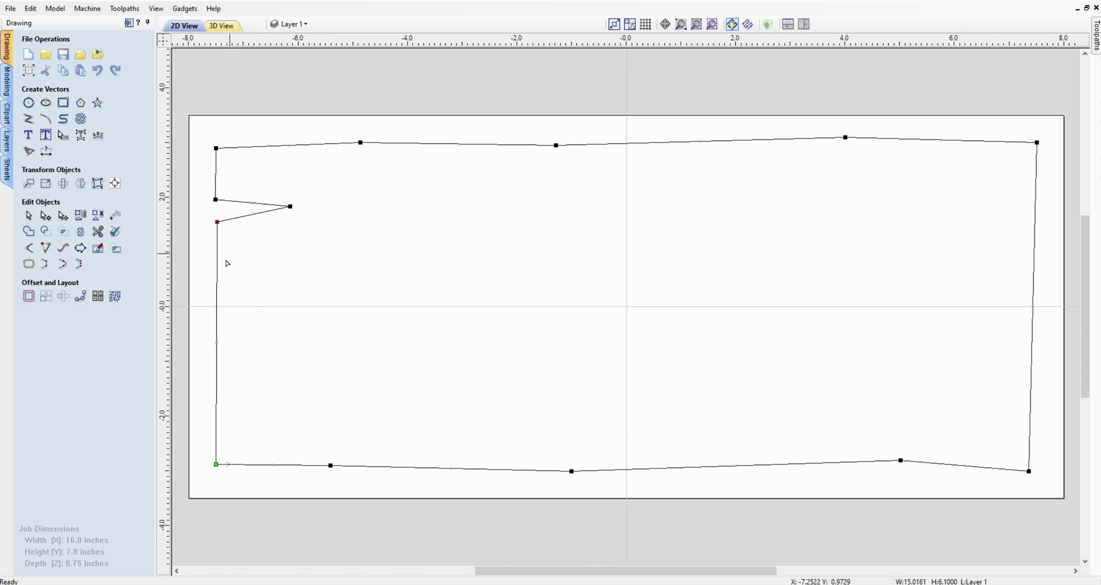
# Insert three close points near the middle of the left edge and pull the centre one inward to form a crack about 1.1 inches deep.
pyautogui.rightClick(215, 291)
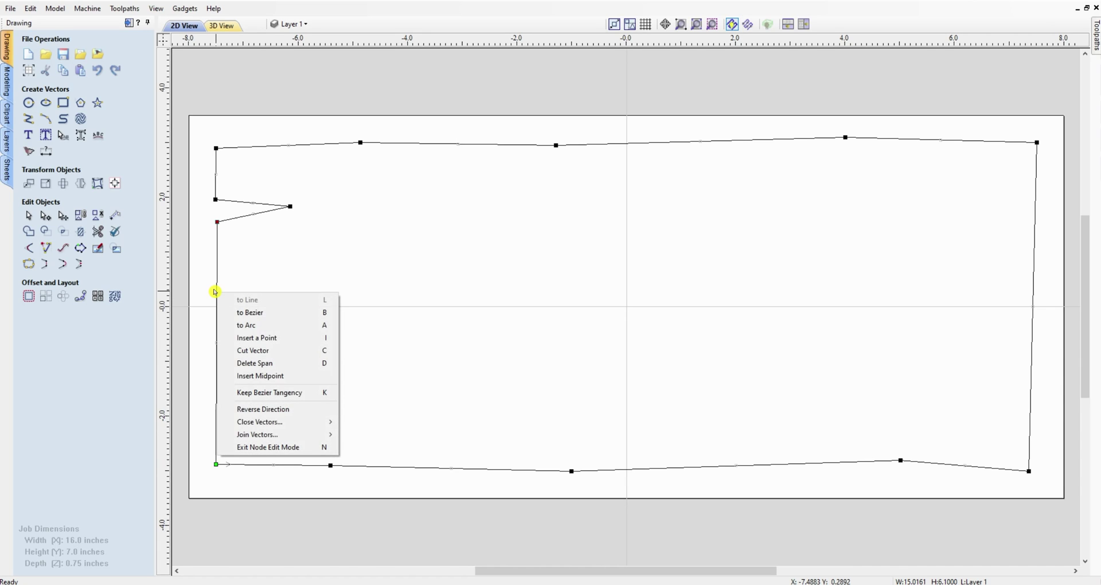
pyautogui.click(251, 338)
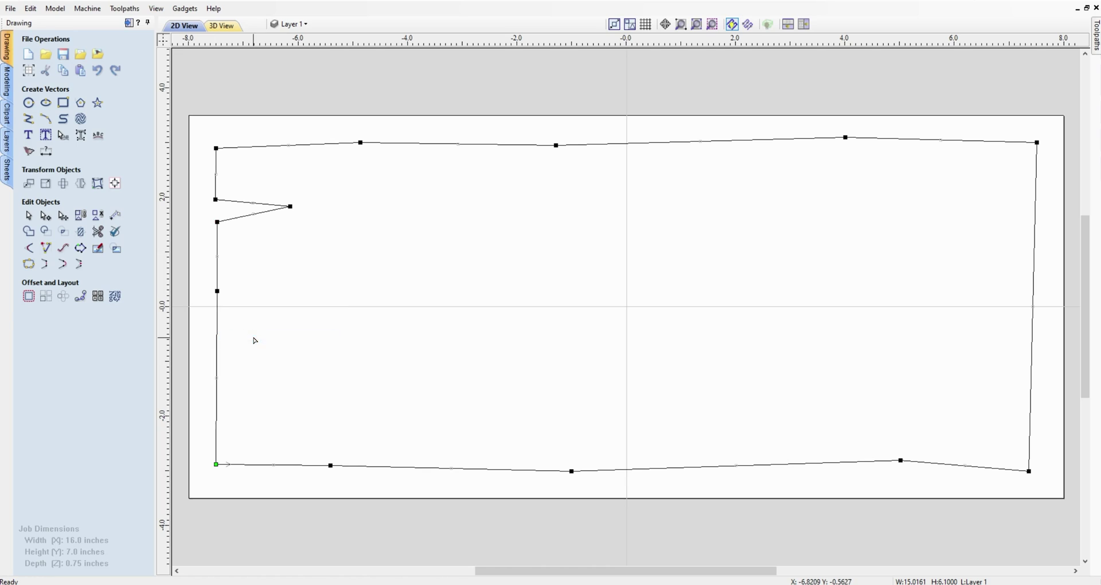
pyautogui.rightClick(217, 308)
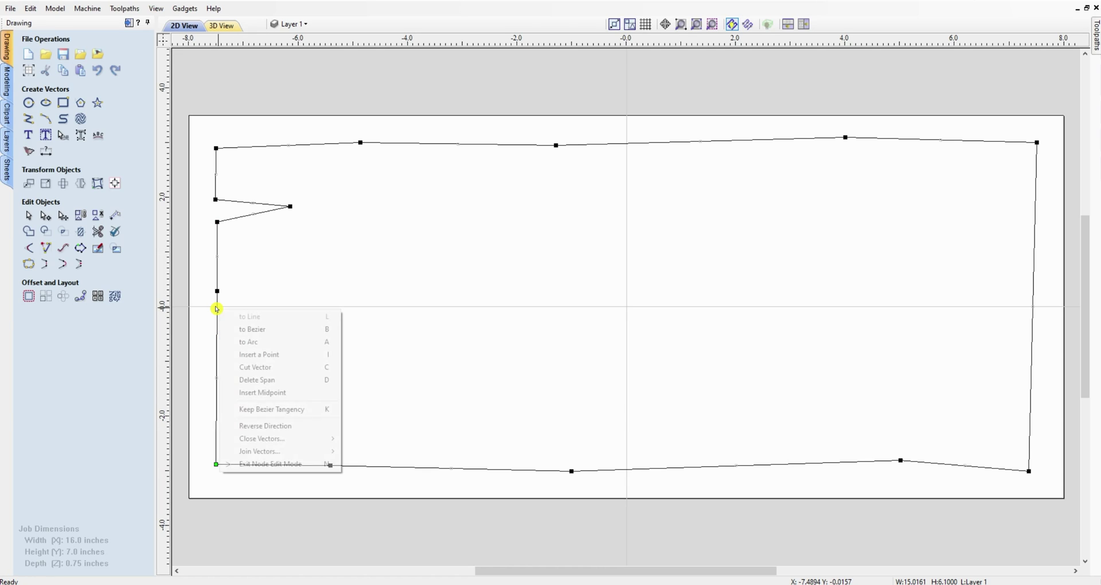
pyautogui.click(244, 354)
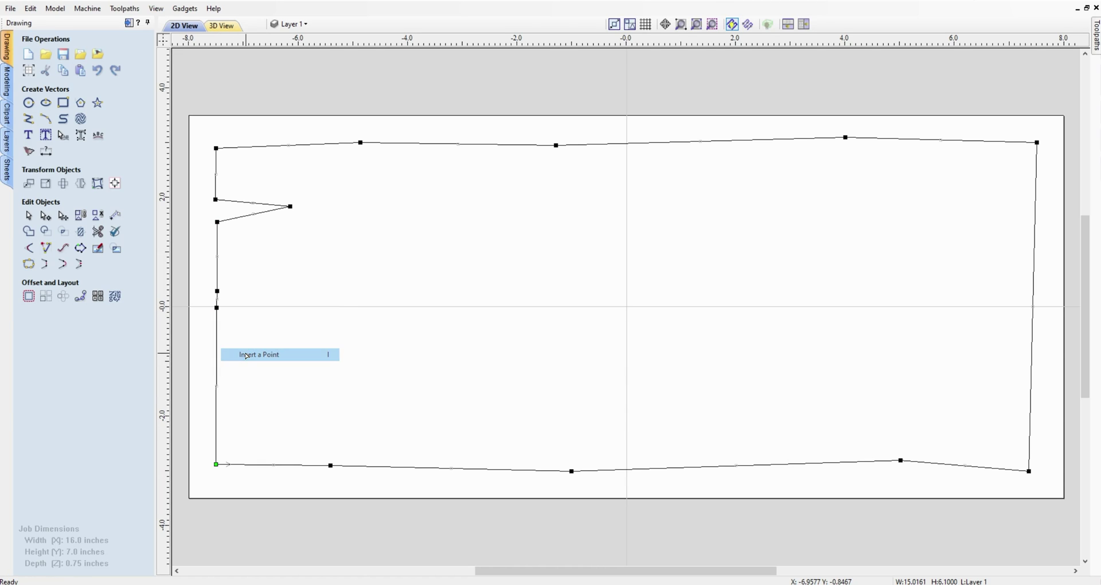
pyautogui.rightClick(214, 299)
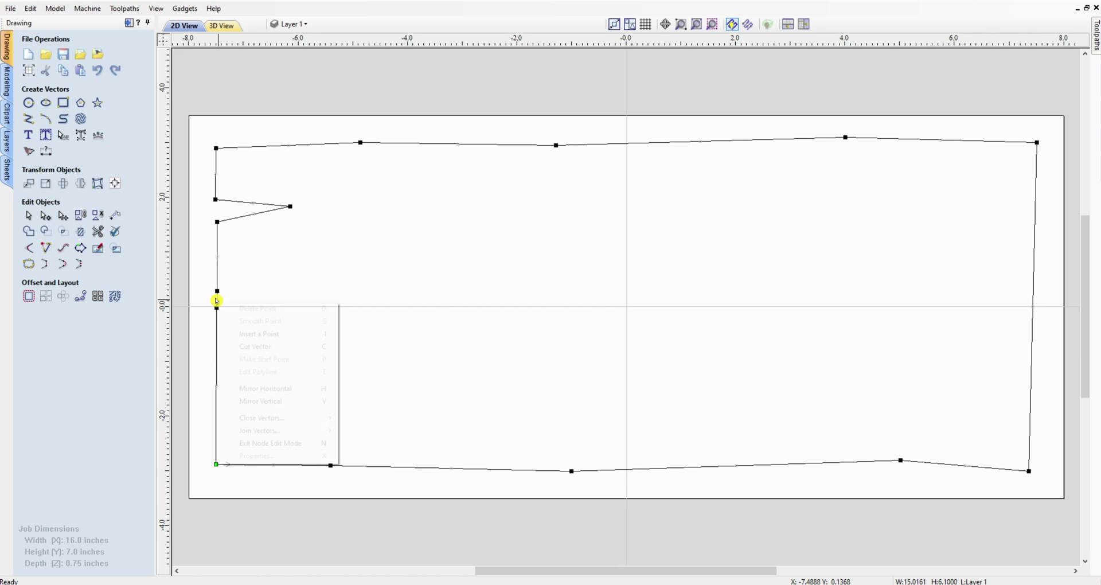
pyautogui.click(246, 334)
pyautogui.moveTo(217, 298); pyautogui.dragTo(277, 300)
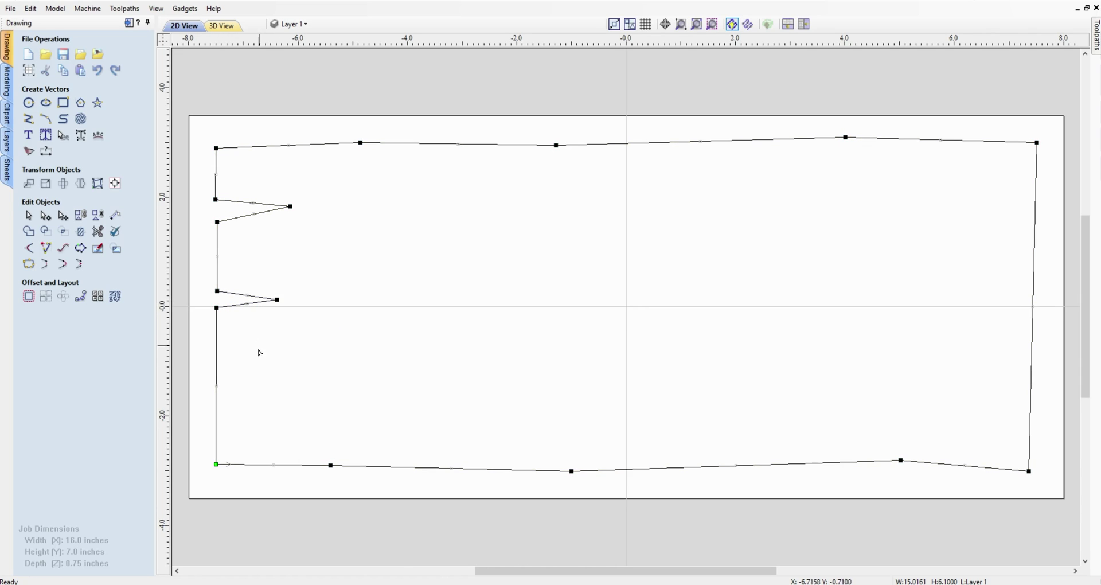
# Add a third crack about 1.35 inches deep on the lower part of the left edge, using three newly inserted points.
pyautogui.rightClick(213, 380)
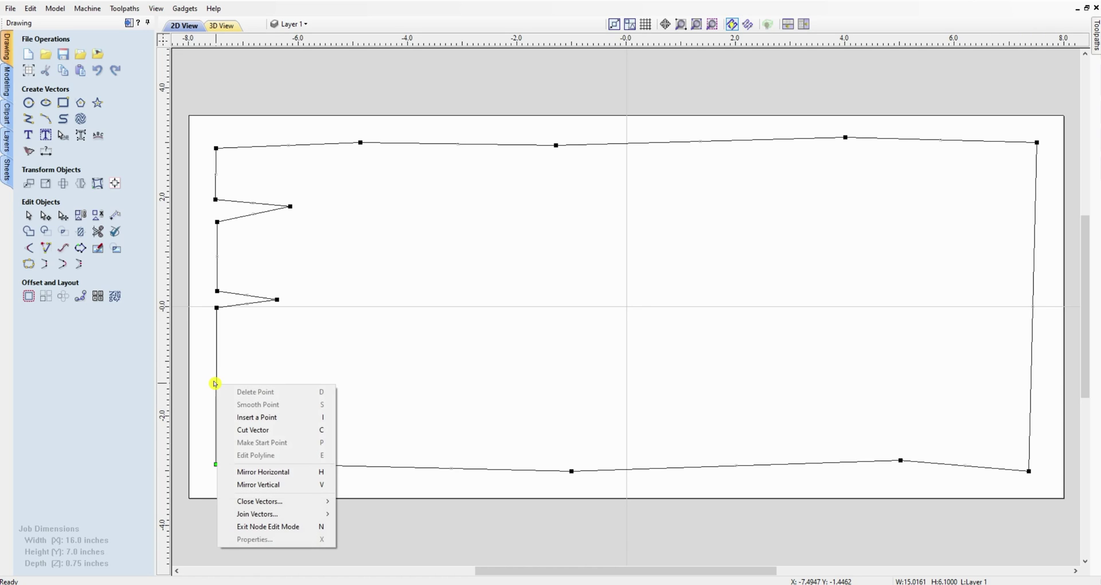
pyautogui.click(245, 418)
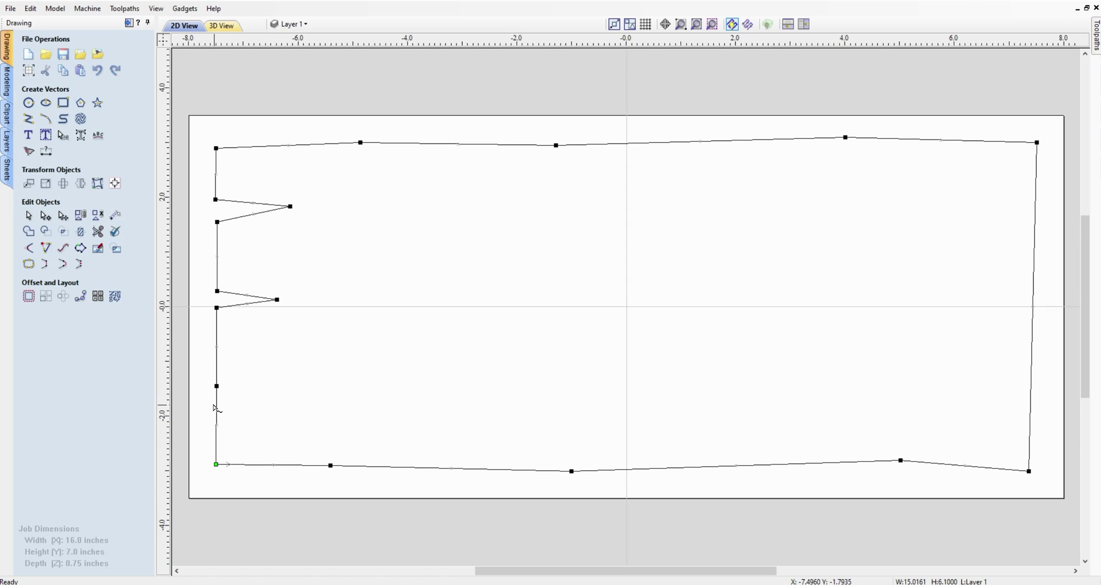
pyautogui.rightClick(217, 405)
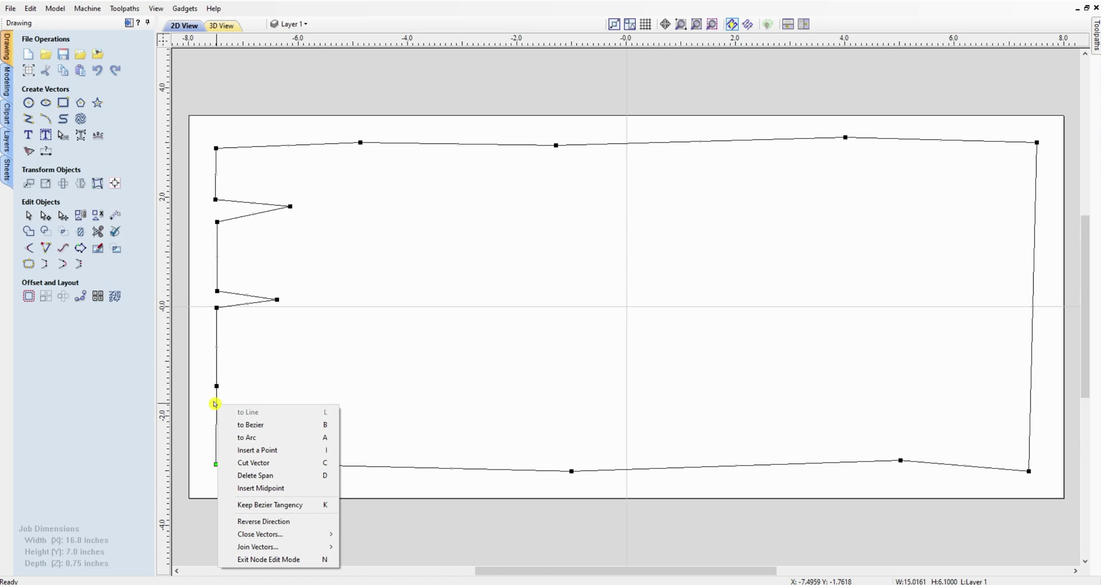
pyautogui.click(247, 449)
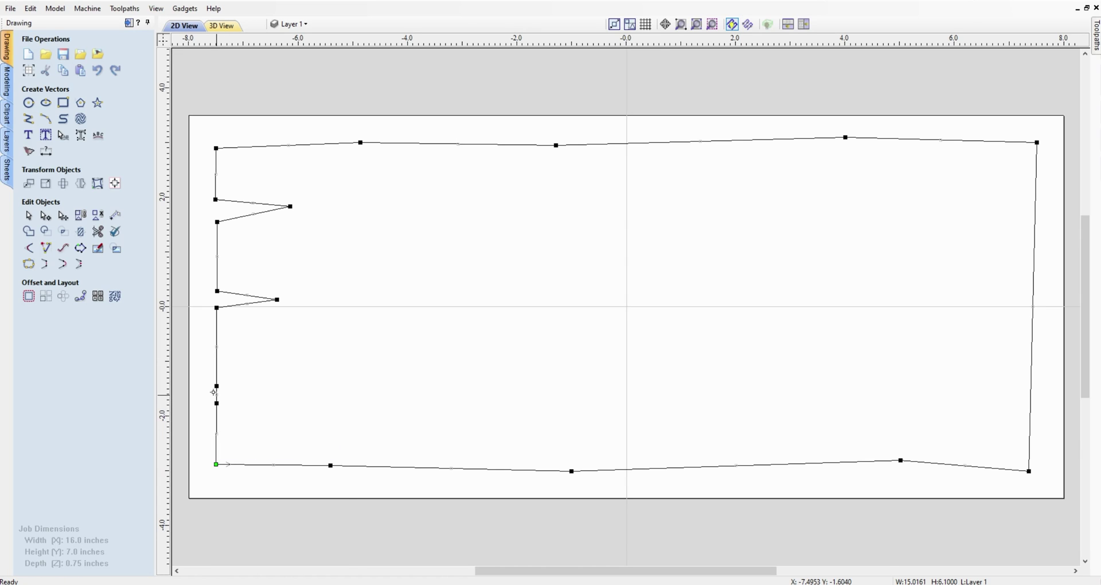
pyautogui.rightClick(214, 392)
pyautogui.click(247, 430)
pyautogui.moveTo(216, 394); pyautogui.dragTo(290, 388)
# Insert three close points on the upper part of the board outline's right edge.
pyautogui.rightClick(1035, 236)
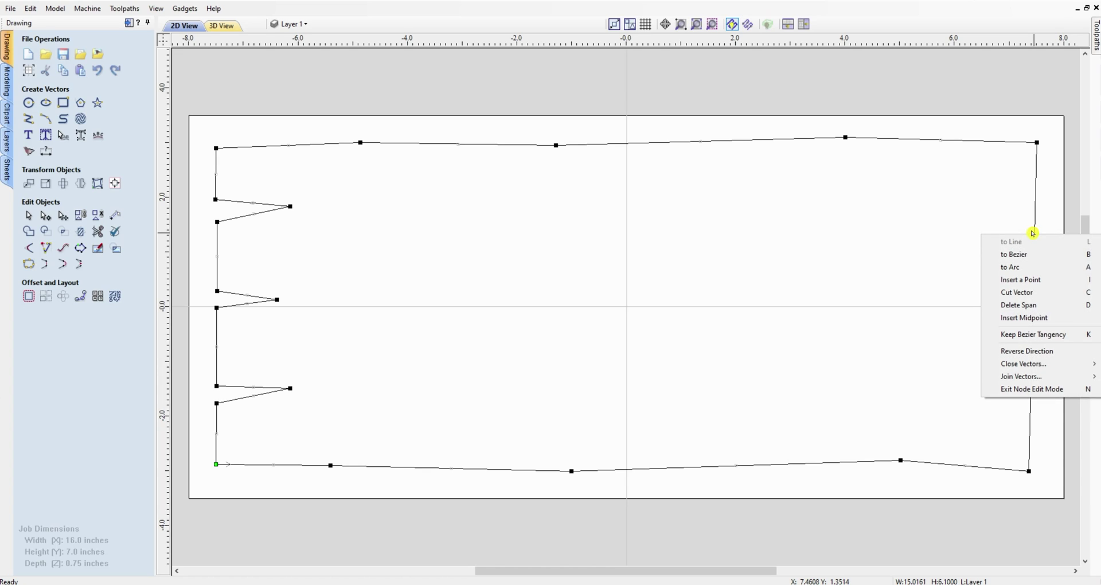
pyautogui.click(1007, 280)
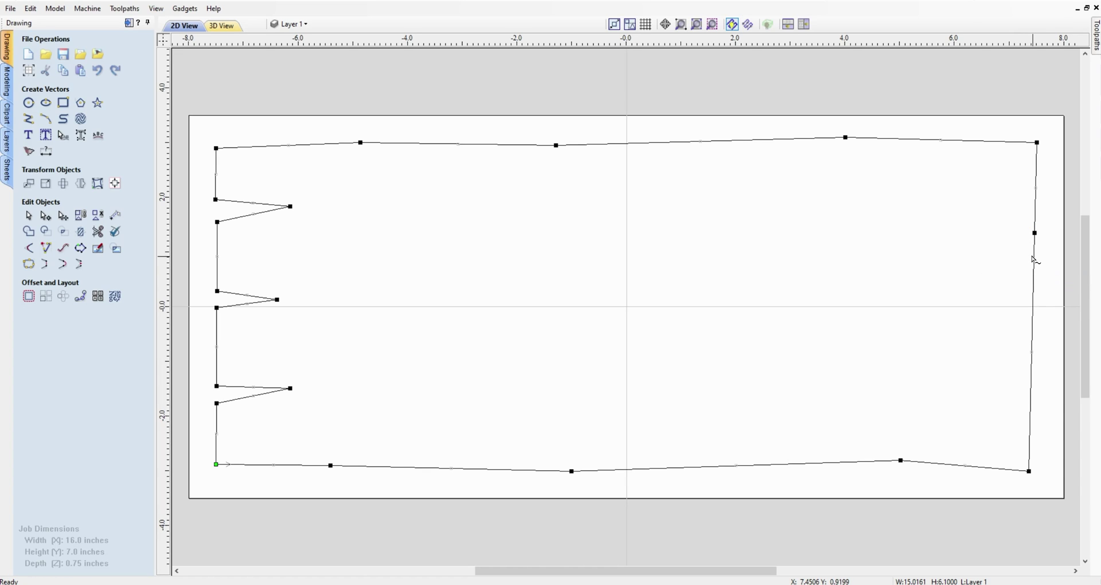
pyautogui.rightClick(1034, 260)
pyautogui.click(1006, 303)
pyautogui.rightClick(1032, 243)
pyautogui.click(956, 282)
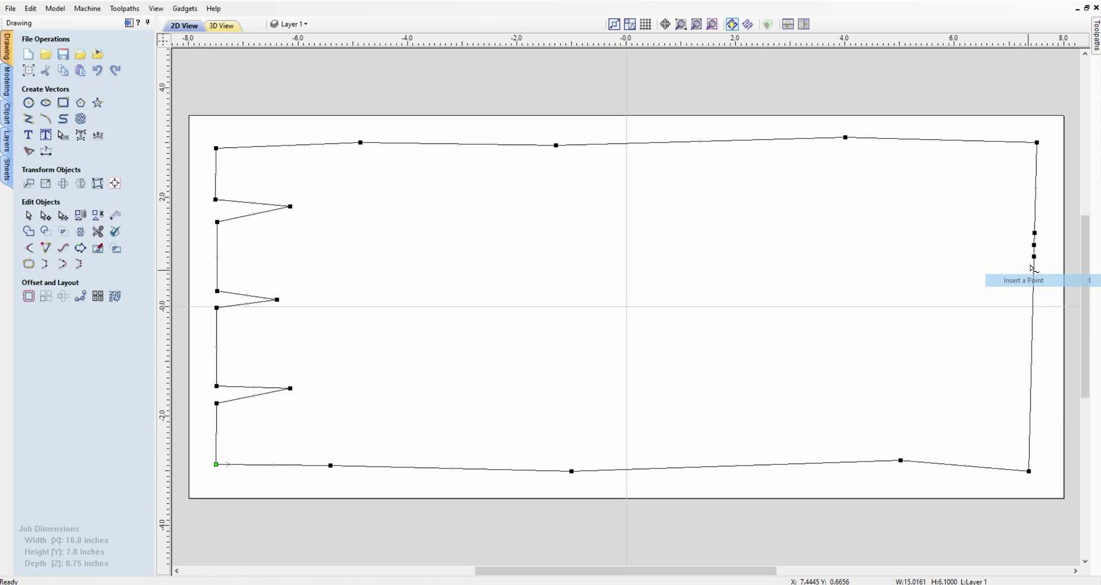
pyautogui.moveTo(1032, 245); pyautogui.dragTo(953, 249)
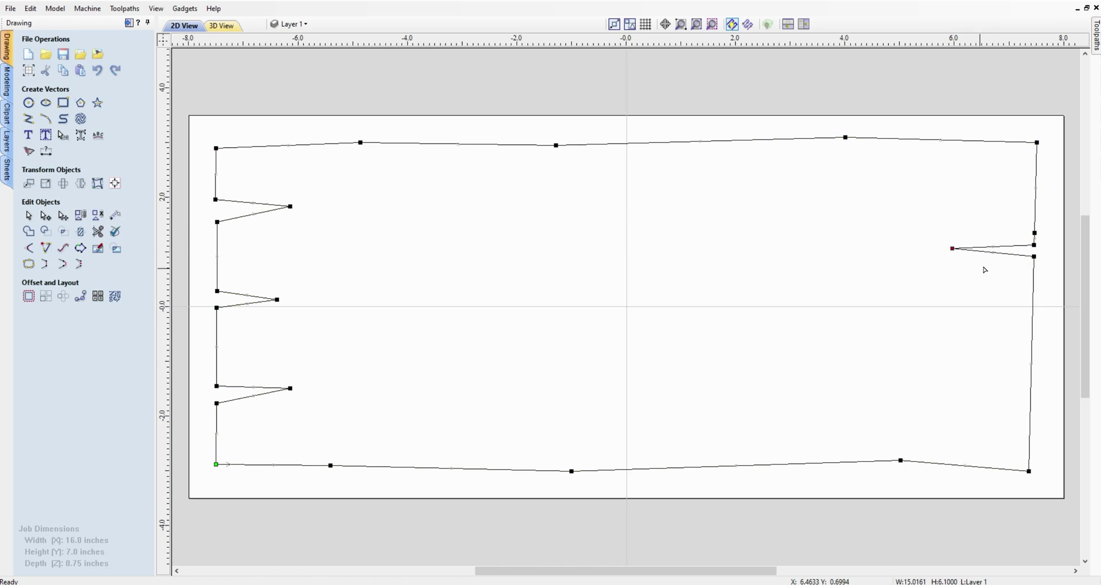
pyautogui.click(31, 8)
pyautogui.click(46, 22)
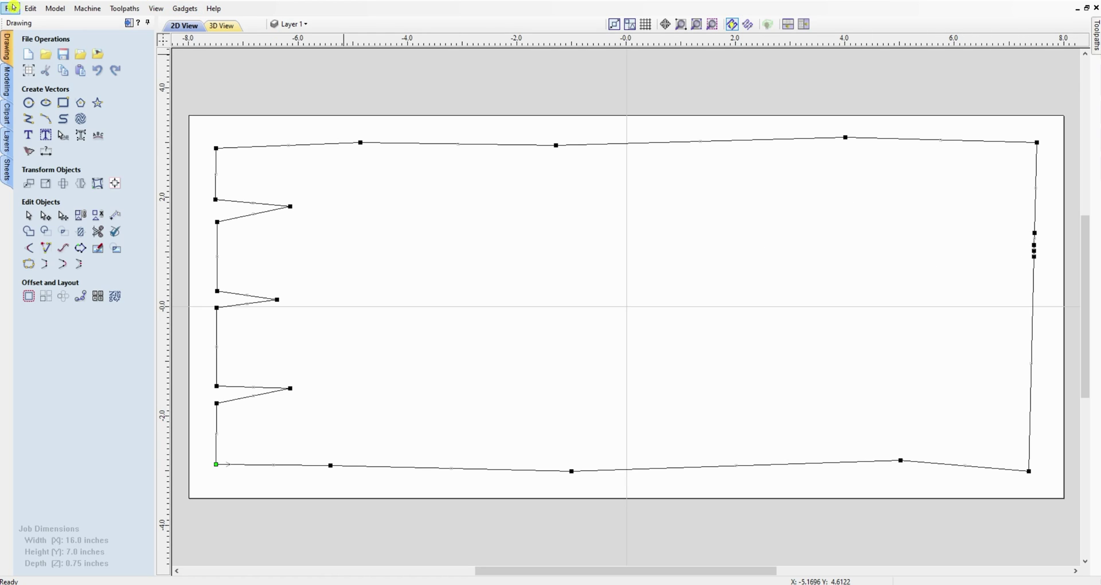
pyautogui.click(30, 8)
pyautogui.click(40, 23)
# Pull the middle inserted point on the right edge inward to form a crack about 1.4 inches deep.
pyautogui.moveTo(1032, 244); pyautogui.dragTo(958, 245)
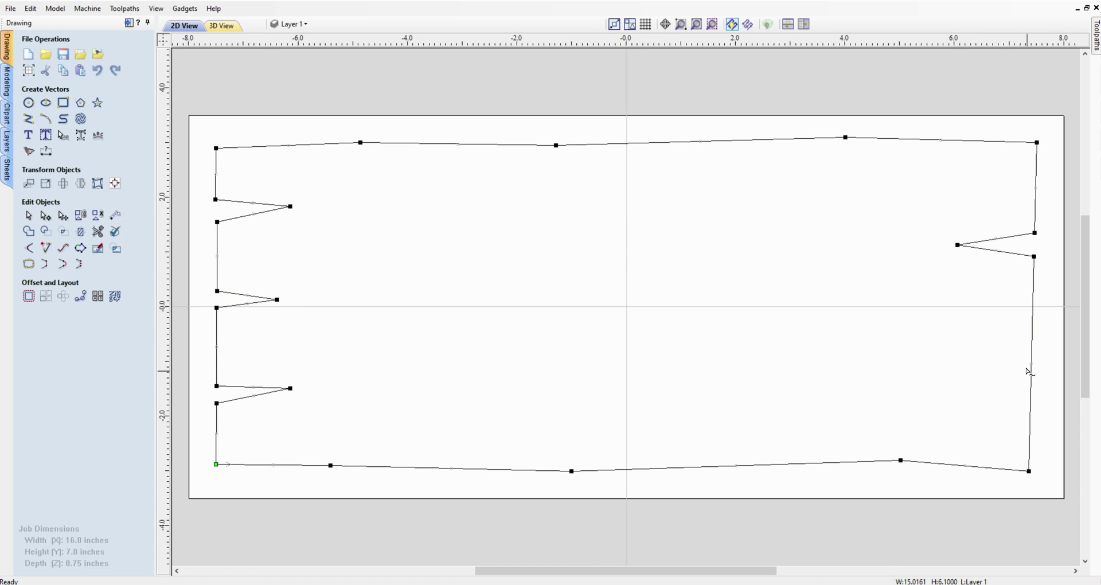
# Insert three points on the lower part of the right edge and pull the middle one inward into a crack about 1.25 inches deep.
pyautogui.rightClick(1035, 343)
pyautogui.click(1028, 386)
pyautogui.rightClick(1033, 371)
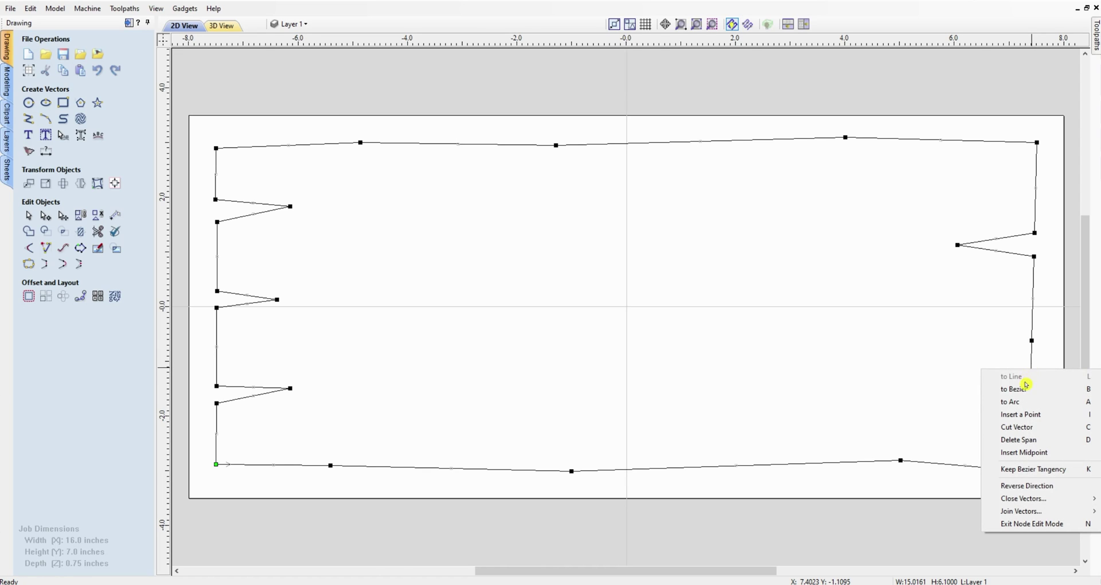
pyautogui.click(1030, 414)
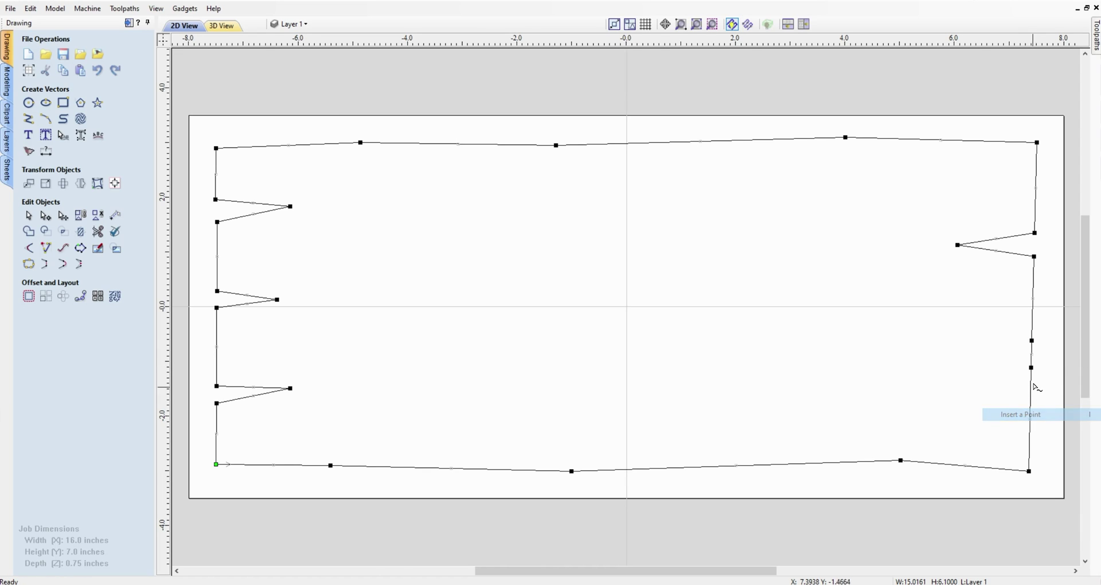
pyautogui.rightClick(1028, 351)
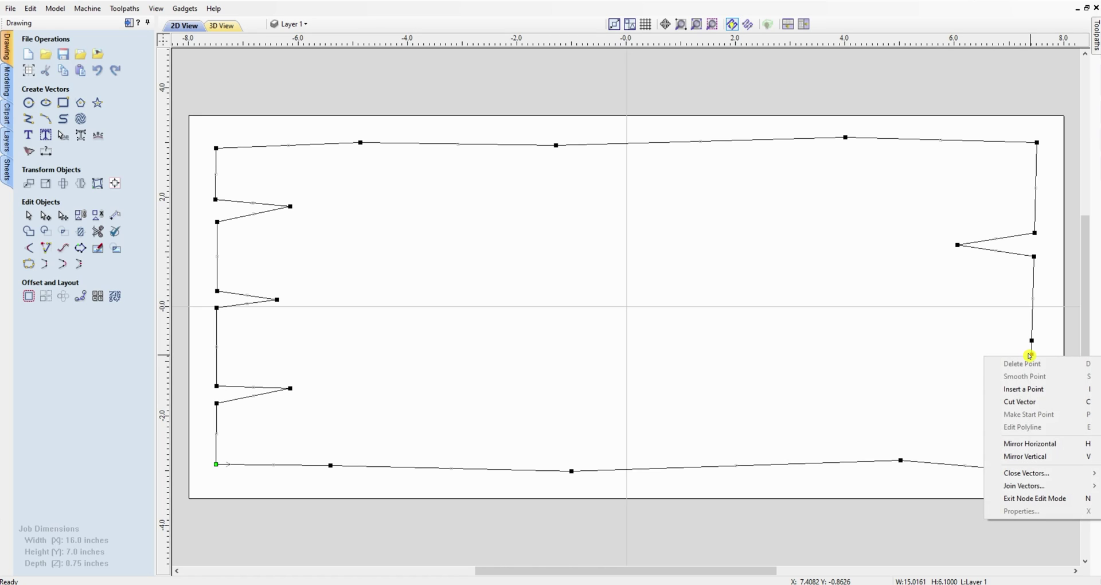
pyautogui.click(1028, 388)
pyautogui.moveTo(1032, 354); pyautogui.dragTo(960, 352)
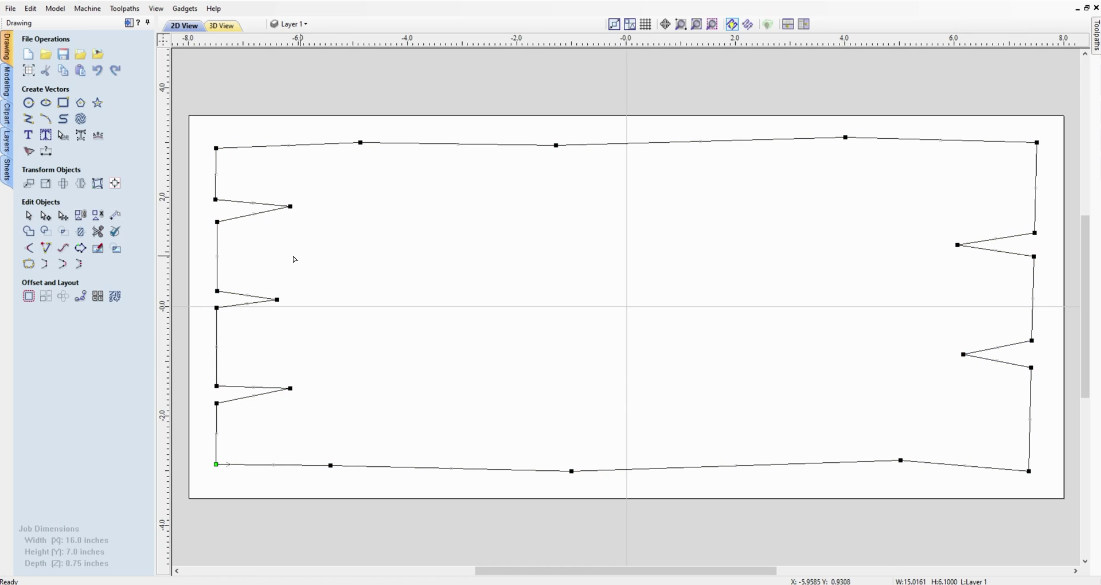
# Move both mouth points of the left edge's middle crack inward about 0.1 inch.
pyautogui.moveTo(217, 288); pyautogui.dragTo(224, 292)
pyautogui.moveTo(216, 306)
pyautogui.mouseDown()
pyautogui.moveTo(225, 318)
pyautogui.moveTo(223, 308)
pyautogui.mouseUp()
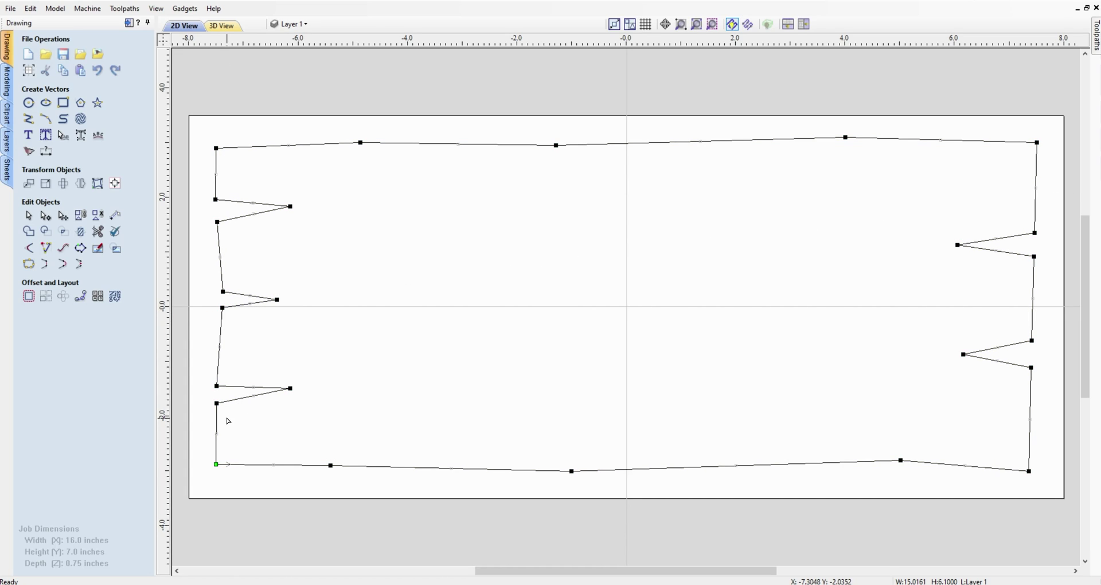
pyautogui.moveTo(215, 402); pyautogui.dragTo(216, 410)
pyautogui.hotkey('ctrl', 'z')
pyautogui.hotkey('ctrl', 'z')
# Nudge the mouth points of the left edge's lowest crack slightly inward and up, moving the upper one about 0.1 inch.
pyautogui.click(216, 385)
pyautogui.press('Right')
pyautogui.press('Up')
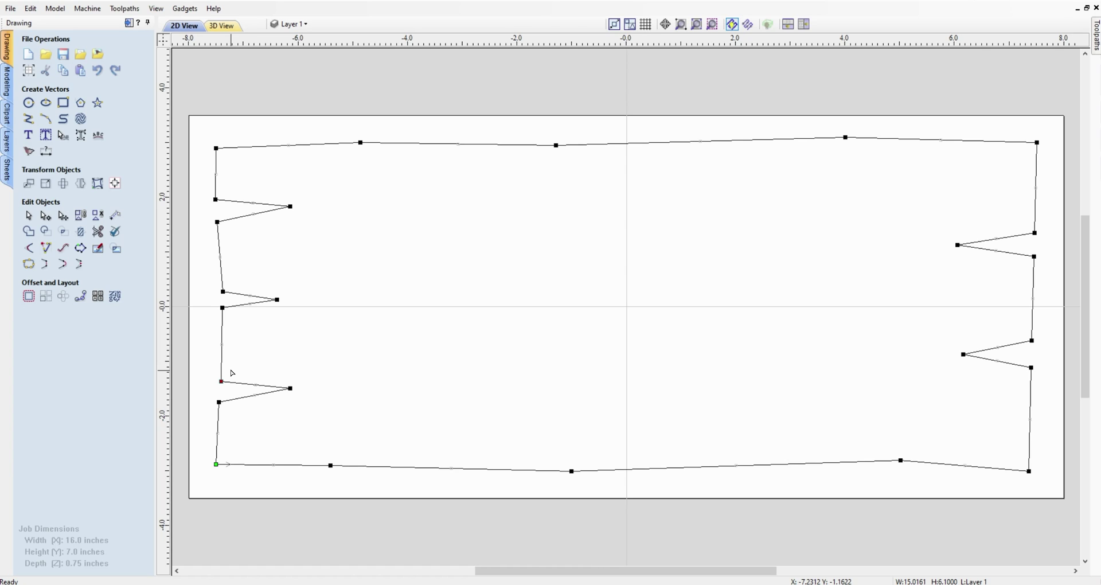
# Nudge the top-left corner slightly inward and move the bottom-left corner inward and up about 0.1 inch.
pyautogui.click(217, 148)
pyautogui.press('Right')
pyautogui.press('Up')
pyautogui.press('Up')
pyautogui.press('Right')
pyautogui.press('Right')
pyautogui.press('Right')
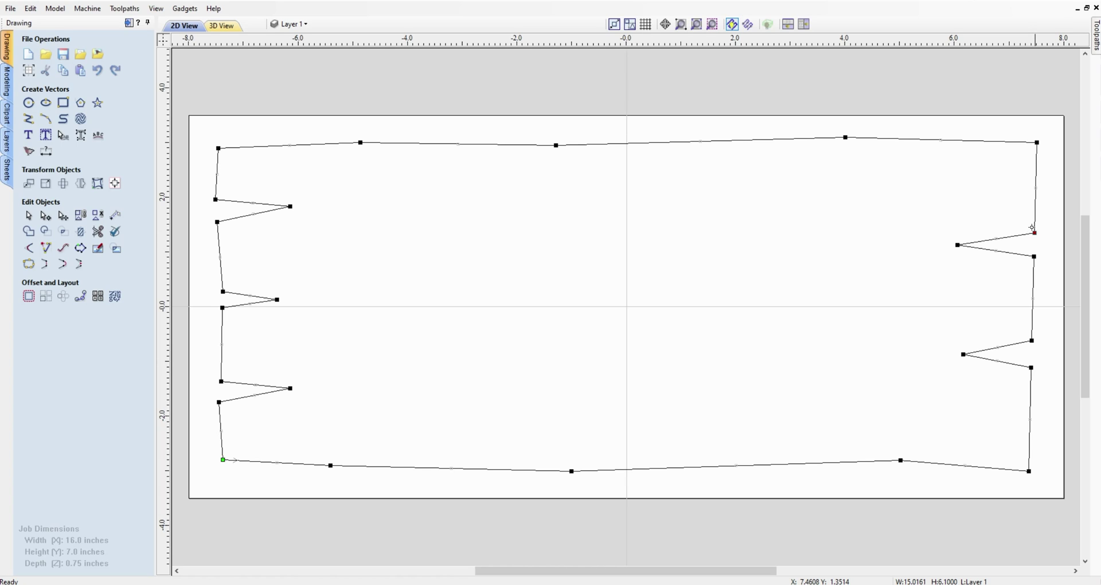
# On the right edge's upper crack, move the upper mouth point inward and down about 0.1 inch and lower the other mouth point about 0.1 inch.
pyautogui.press('Left')
pyautogui.press('Left')
pyautogui.press('Left')
pyautogui.press('Up')
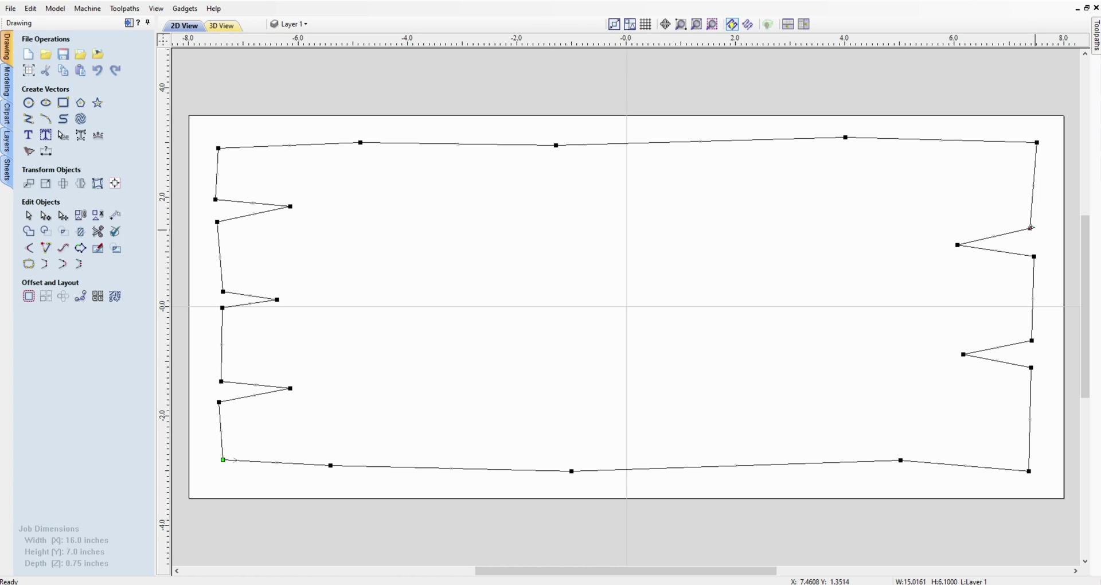
pyautogui.press('Down')
pyautogui.press('Down')
pyautogui.press('Down')
pyautogui.press('Left')
pyautogui.press('Left')
pyautogui.press('Left')
pyautogui.press('Down')
pyautogui.press('Down')
pyautogui.press('Right')
pyautogui.press('Right')
pyautogui.press('Right')
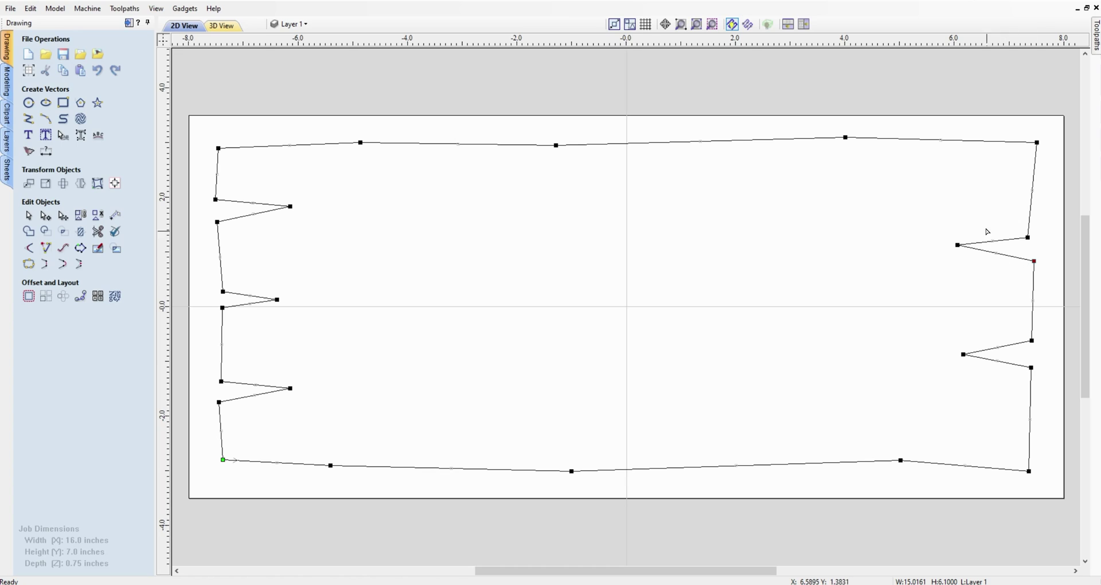
# Move the tip of the right edge's upper crack about 0.1 inch down and toward the edge.
pyautogui.press('Down')
pyautogui.press('Down')
pyautogui.press('Right')
pyautogui.press('Up')
pyautogui.press('Up')
pyautogui.press('Down')
pyautogui.press('Down')
pyautogui.press('Down')
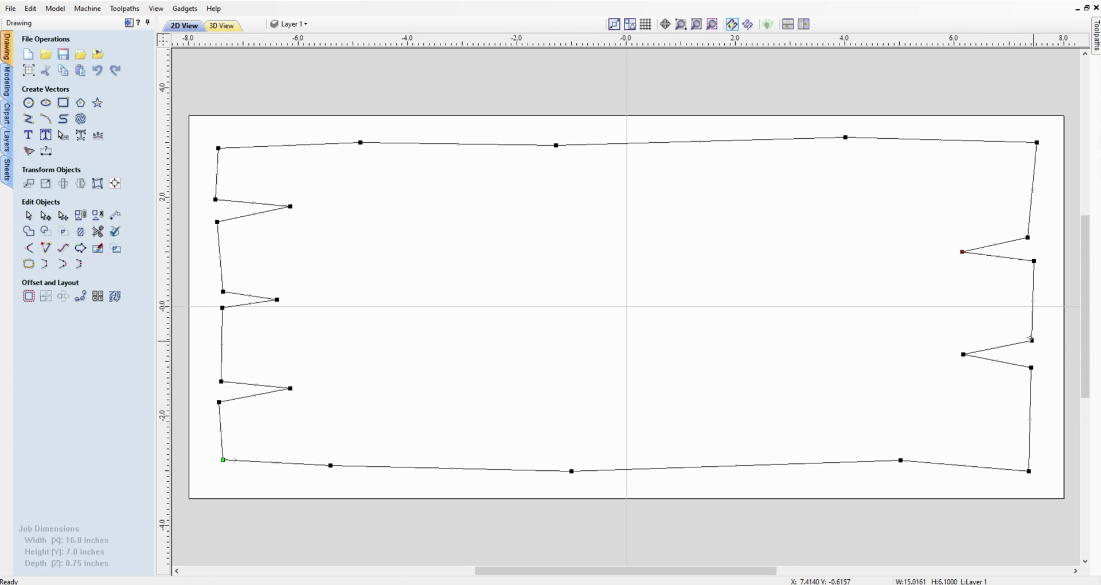
# On the right edge's lower crack, lower the upper mouth point about 0.15 inch and raise the tip about 0.1 inch.
pyautogui.press('Down')
pyautogui.press('Down')
pyautogui.press('Down')
pyautogui.press('Down')
pyautogui.press('Down')
pyautogui.press('Down')
pyautogui.press('Down')
pyautogui.press('Down')
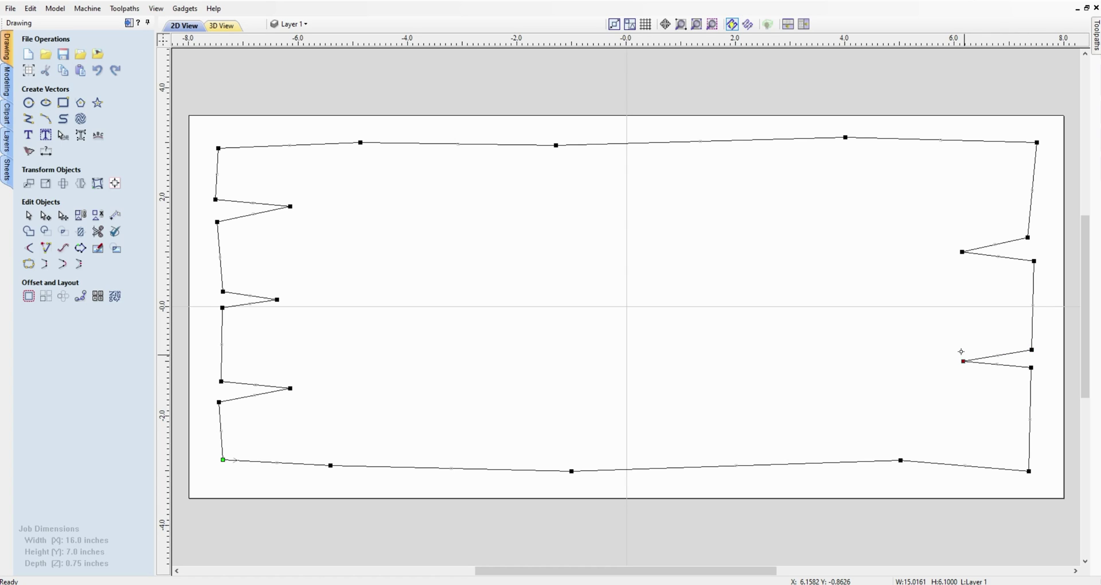
pyautogui.press('Up')
pyautogui.press('Up')
pyautogui.press('Up')
pyautogui.press('Up')
pyautogui.press('Up')
pyautogui.press('Up')
pyautogui.press('Up')
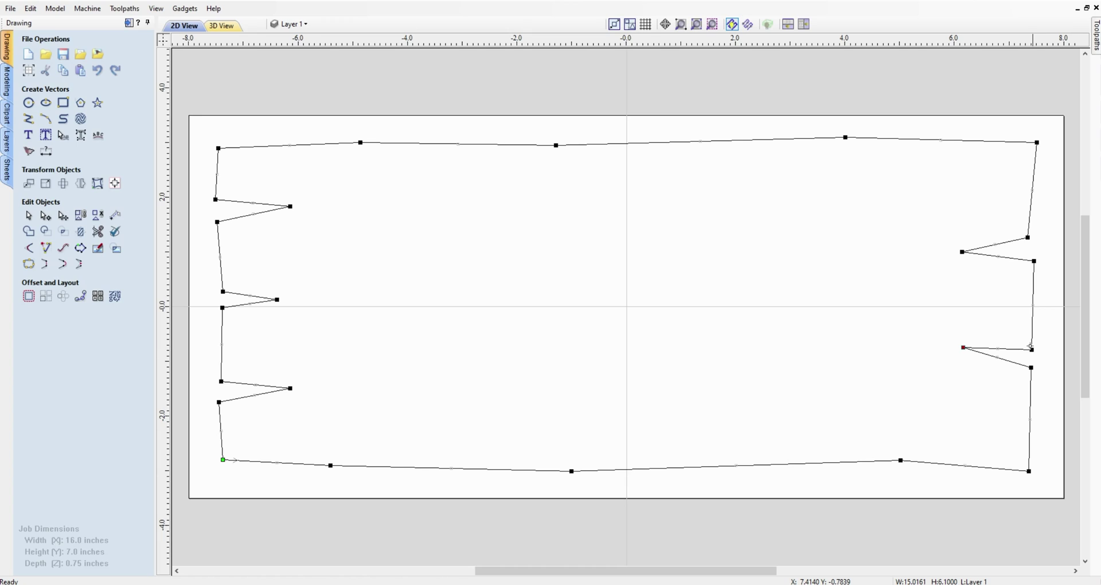
# Shift the lower right crack's upper mouth point inward and the upper right crack's upper mouth point outward, each about 0.1 inch.
pyautogui.press('Left')
pyautogui.press('Left')
pyautogui.press('Right')
pyautogui.press('Right')
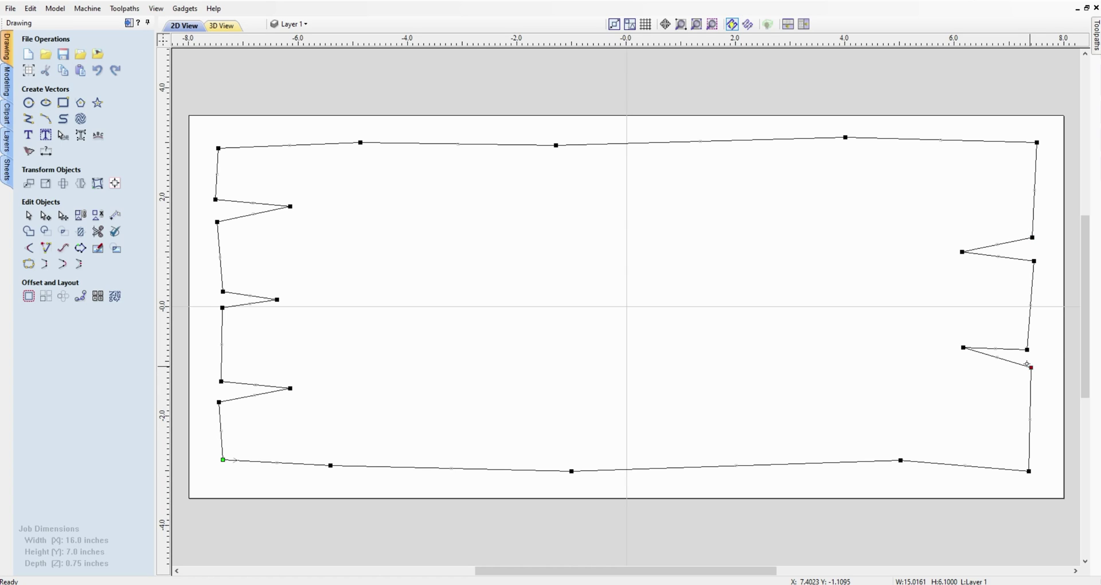
# Move the lower mouth point of the right edge's lower crack about 0.1 inch inward and slightly down.
pyautogui.press('Left')
pyautogui.press('Left')
pyautogui.press('Left')
pyautogui.press('Down')
pyautogui.press('Down')
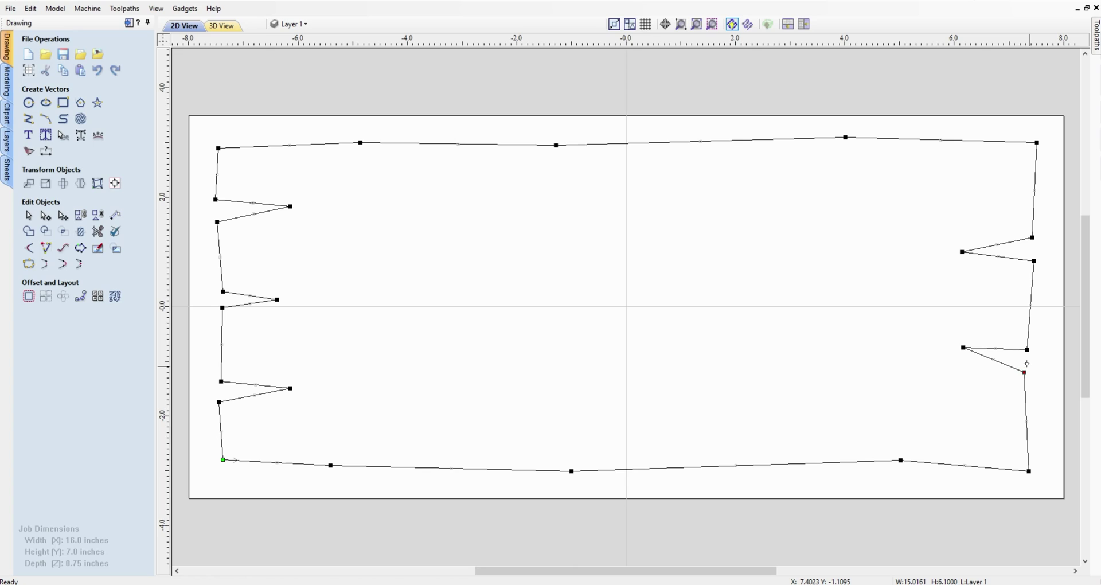
# Raise the outline's bottom-right corner about 0.3 inch and shift it outward about 0.1 inch.
pyautogui.press('Up')
pyautogui.press('Up')
pyautogui.press('Left')
pyautogui.press('Left')
pyautogui.press('Left')
pyautogui.press('Up')
pyautogui.press('Up')
pyautogui.press('Left')
pyautogui.press('Up')
pyautogui.press('Up')
pyautogui.press('Up')
pyautogui.press('Left')
pyautogui.press('Right')
pyautogui.press('Right')
pyautogui.press('Right')
pyautogui.press('Right')
pyautogui.press('Right')
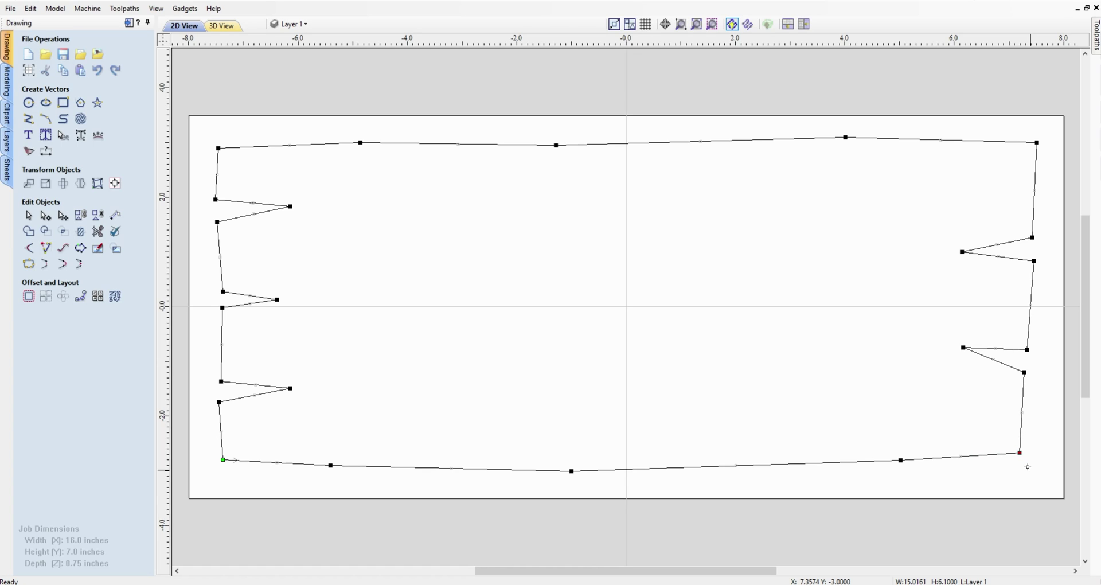
pyautogui.press('Right')
pyautogui.press('Right')
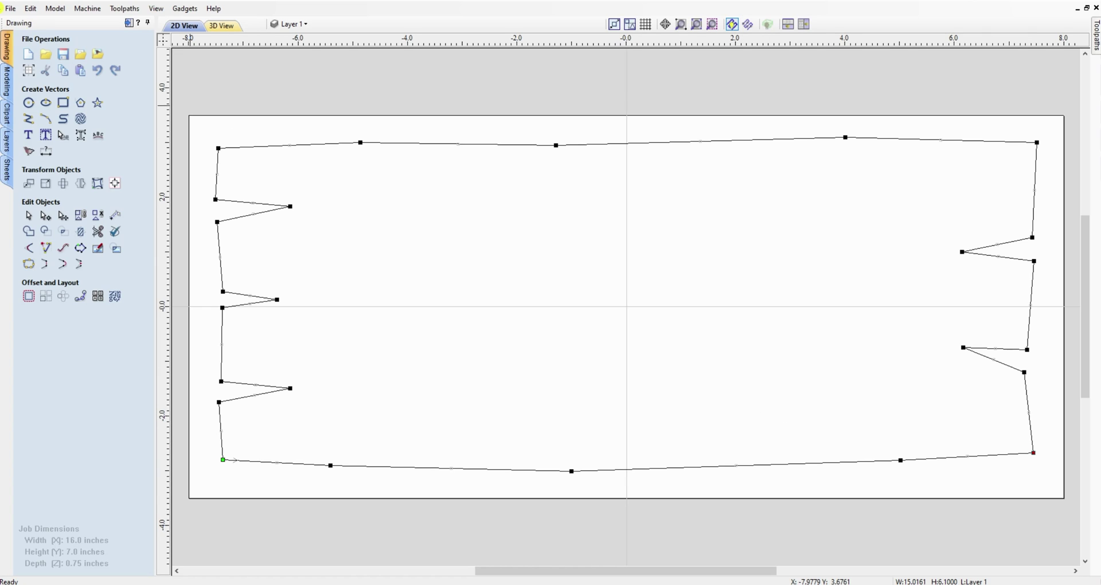
# Finish node editing and select the whole board outline.
pyautogui.click(28, 215)
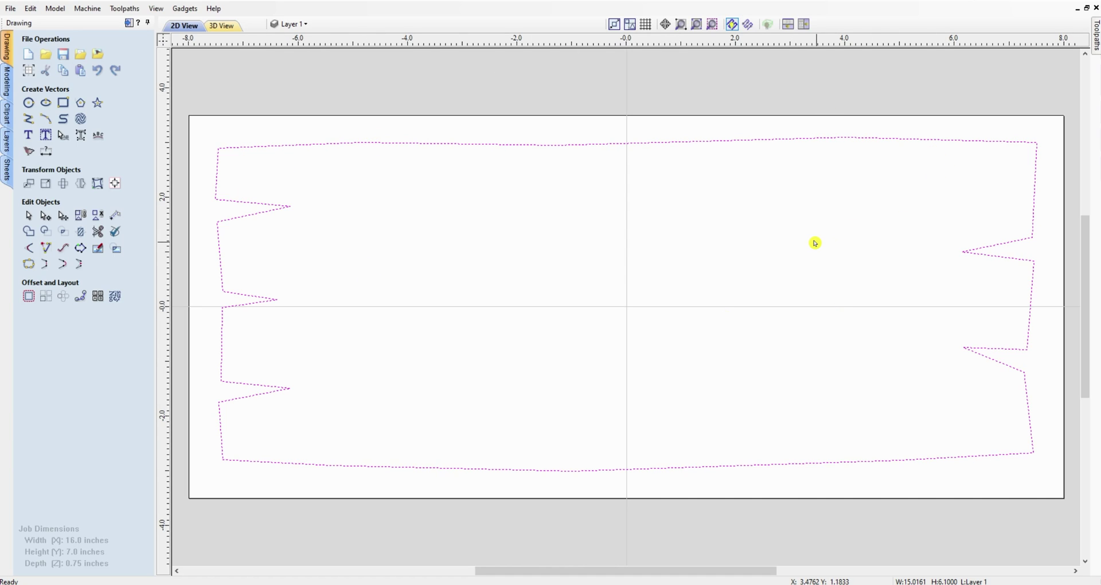
pyautogui.click(417, 119)
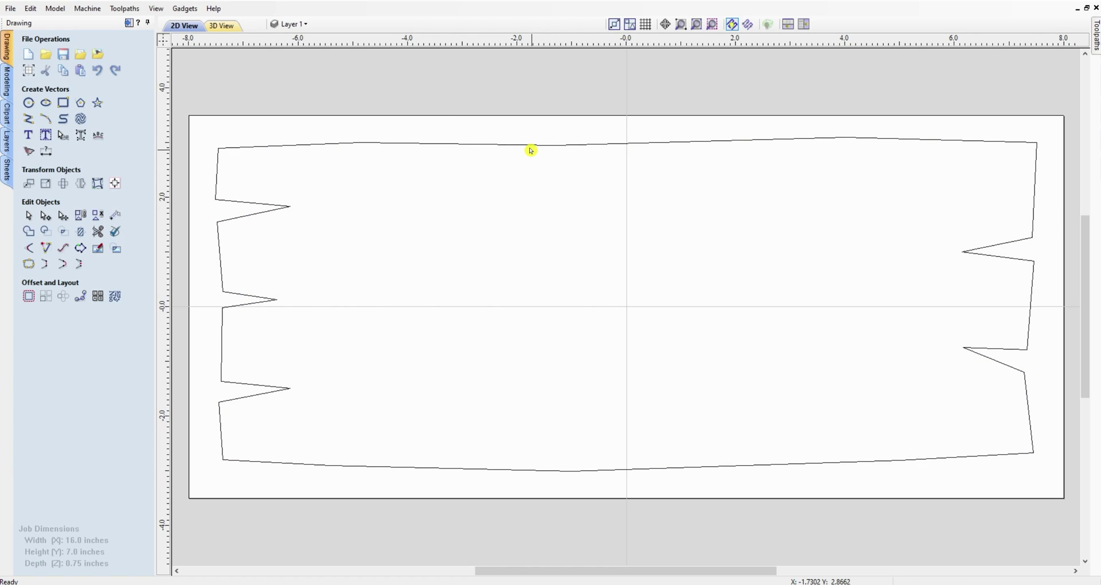
pyautogui.click(430, 144)
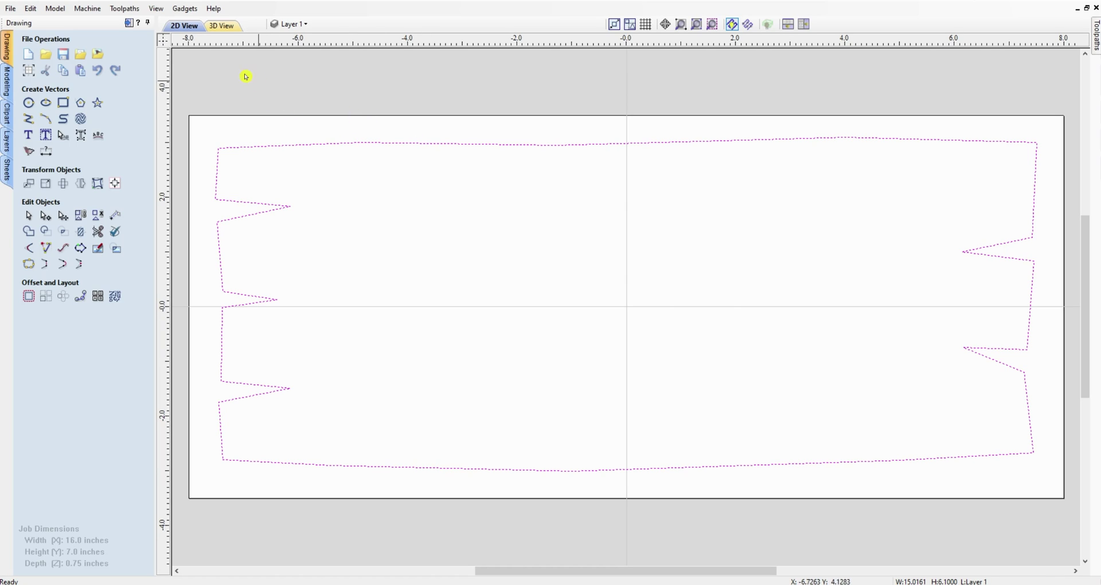
# Start a 2D profile toolpath on the board outline using the 1/4" end mill.
pyautogui.click(128, 23)
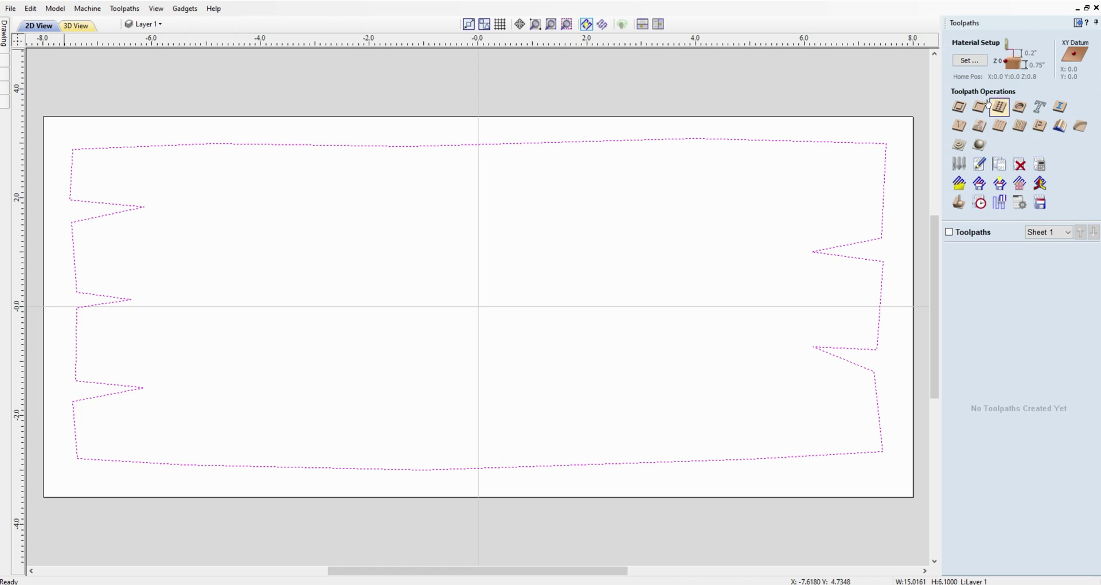
pyautogui.click(959, 107)
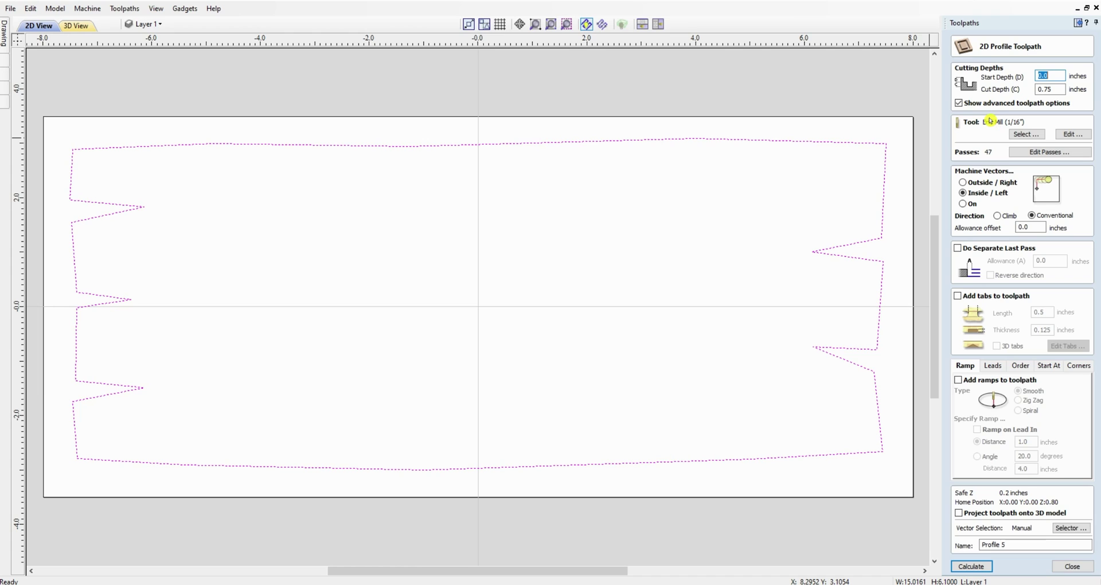
pyautogui.click(1027, 133)
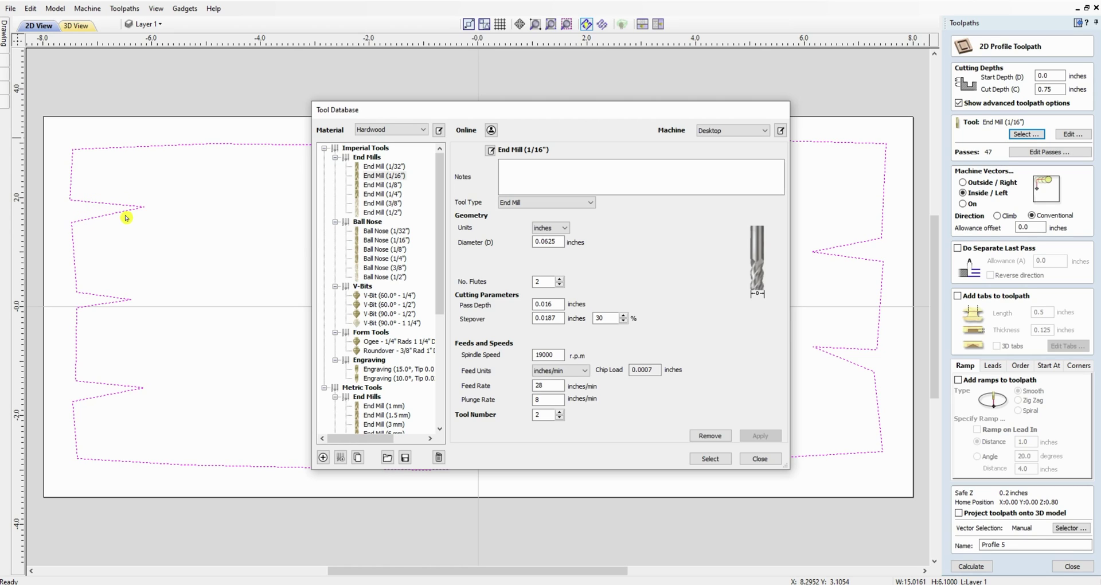
pyautogui.click(381, 194)
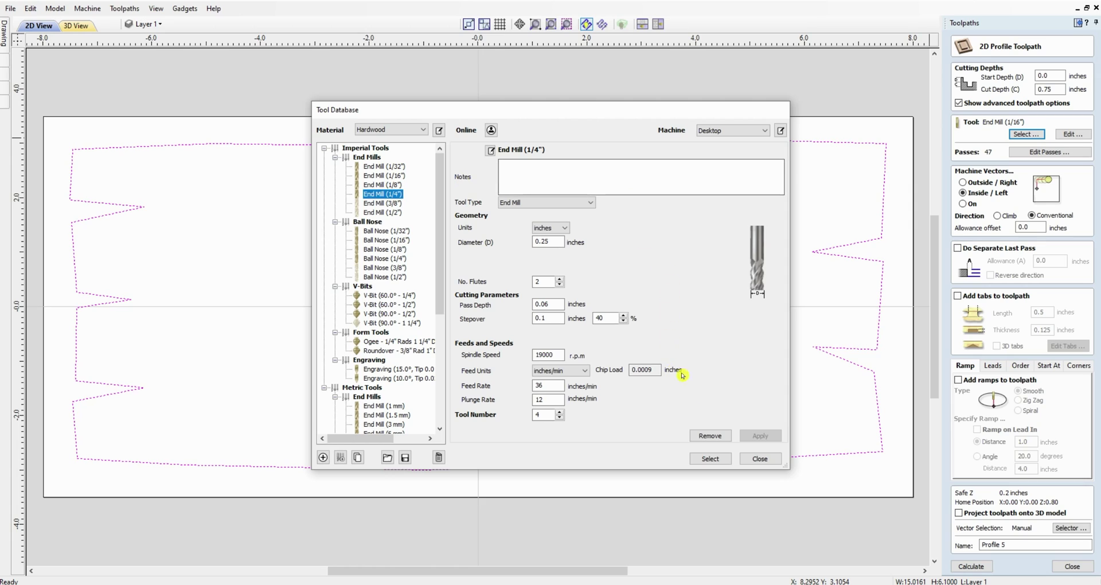
pyautogui.click(706, 459)
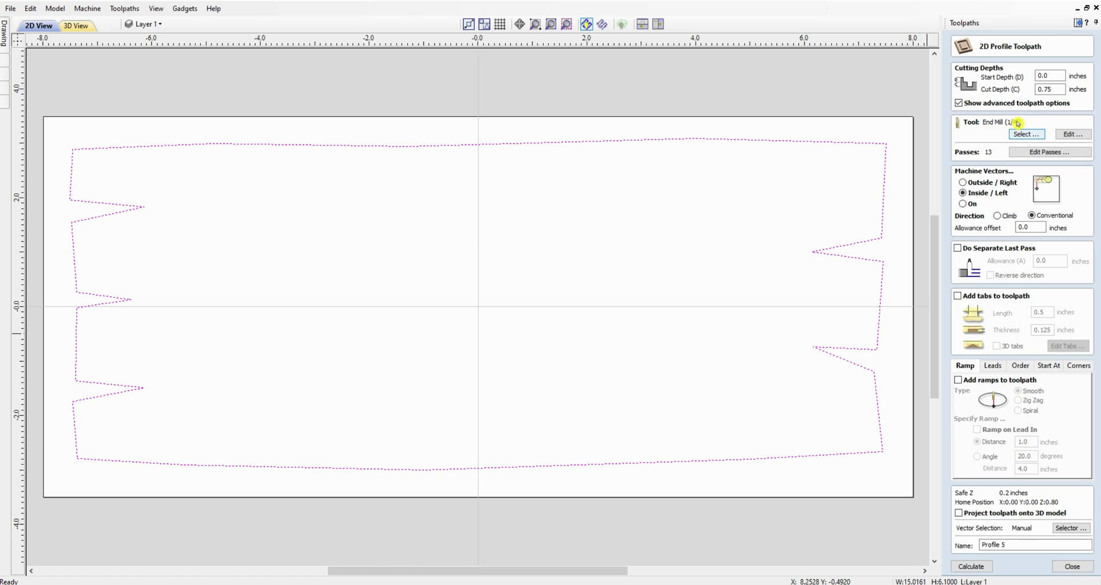
# Replace the profile toolpath's pass depths with 5 even passes over the 0.75 inch cut depth.
pyautogui.click(1038, 151)
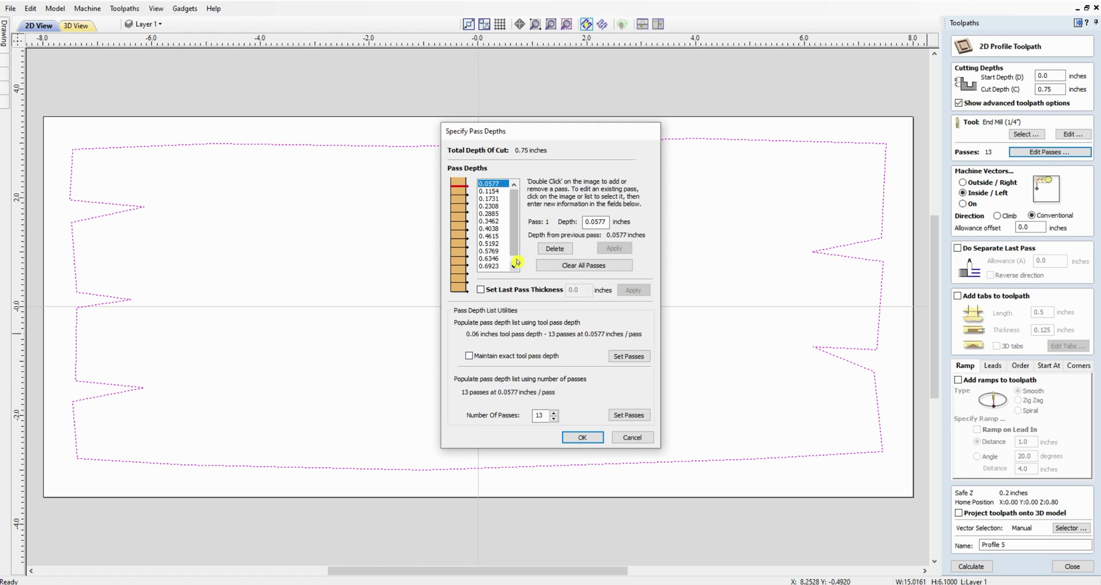
pyautogui.click(580, 266)
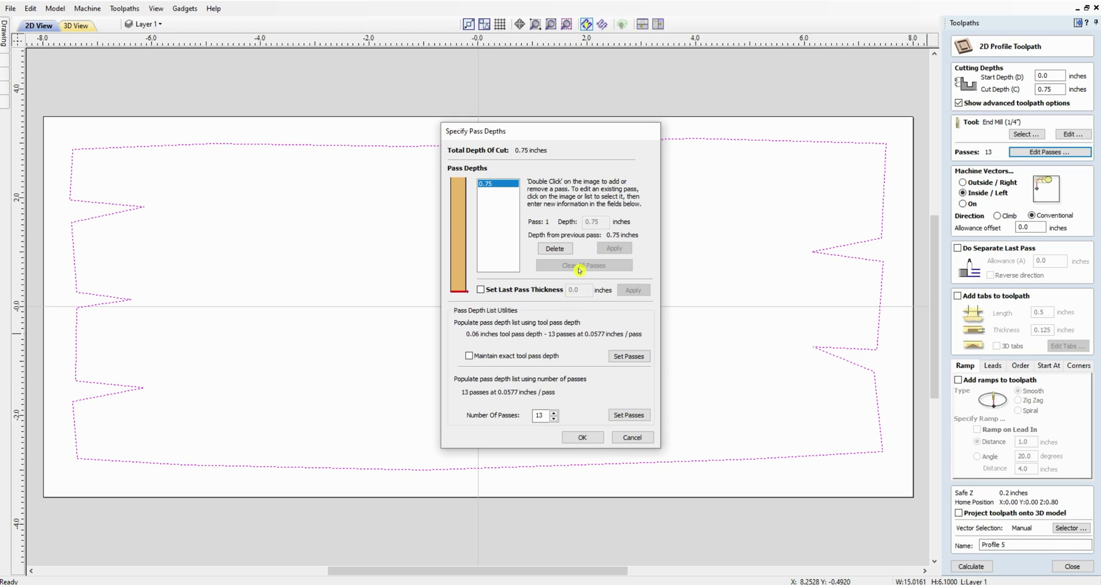
pyautogui.click(551, 419)
pyautogui.click(551, 419)
pyautogui.click(551, 419)
pyautogui.click(551, 419)
pyautogui.click(551, 419)
pyautogui.click(551, 419)
pyautogui.click(551, 419)
pyautogui.click(551, 419)
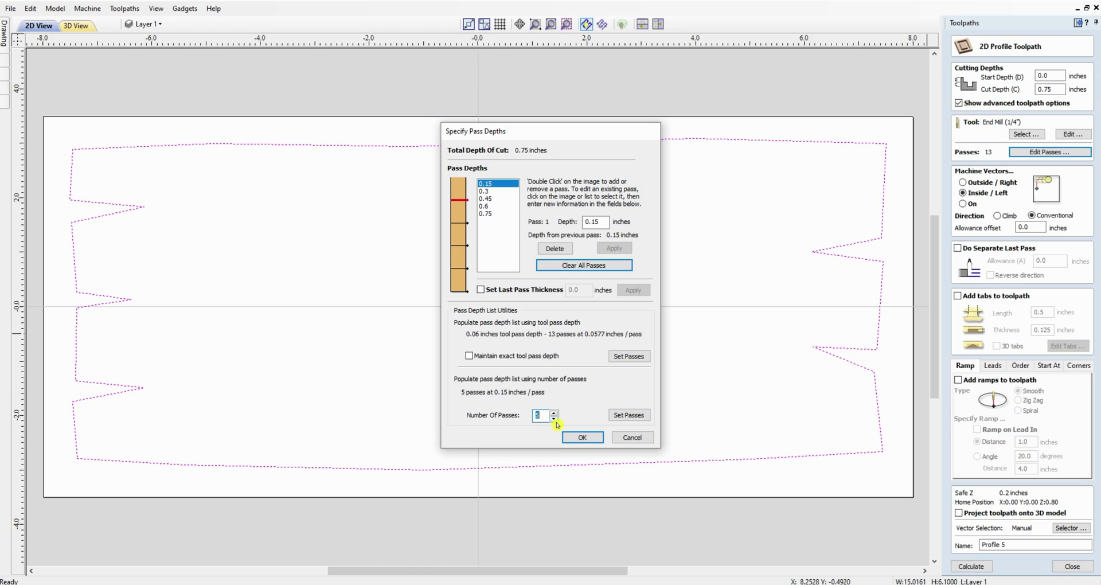
pyautogui.click(574, 437)
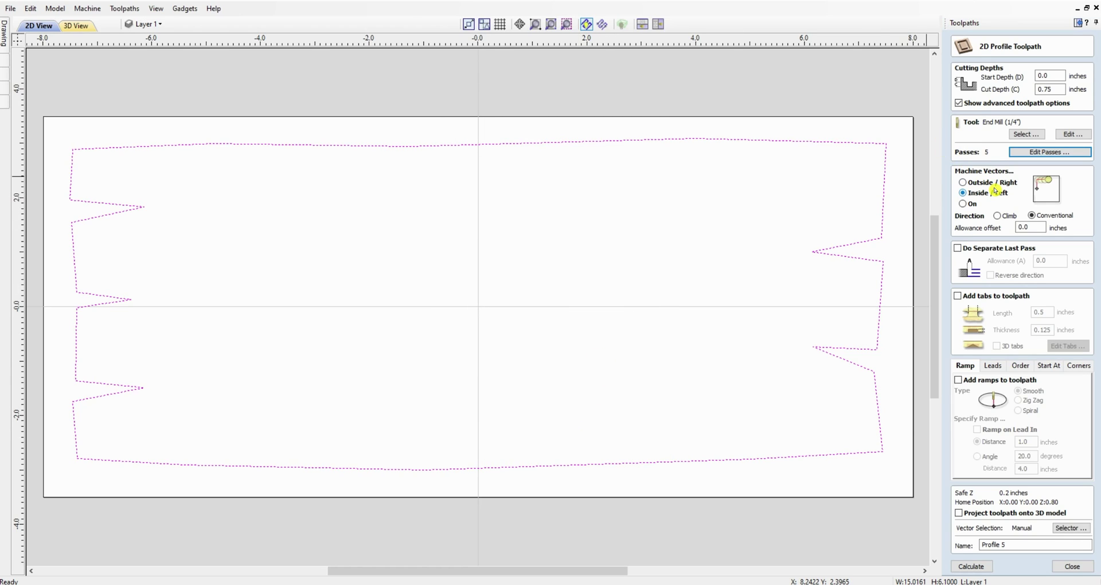
# Set the profile to machine outside the outline in the conventional direction and calculate the toolpath.
pyautogui.click(963, 182)
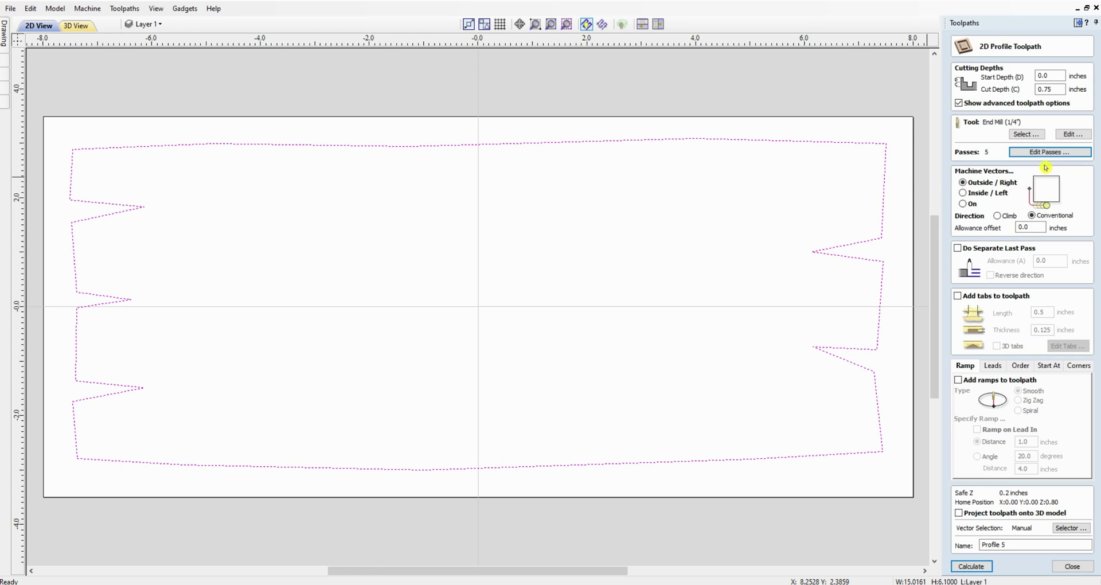
pyautogui.click(1033, 216)
pyautogui.click(968, 567)
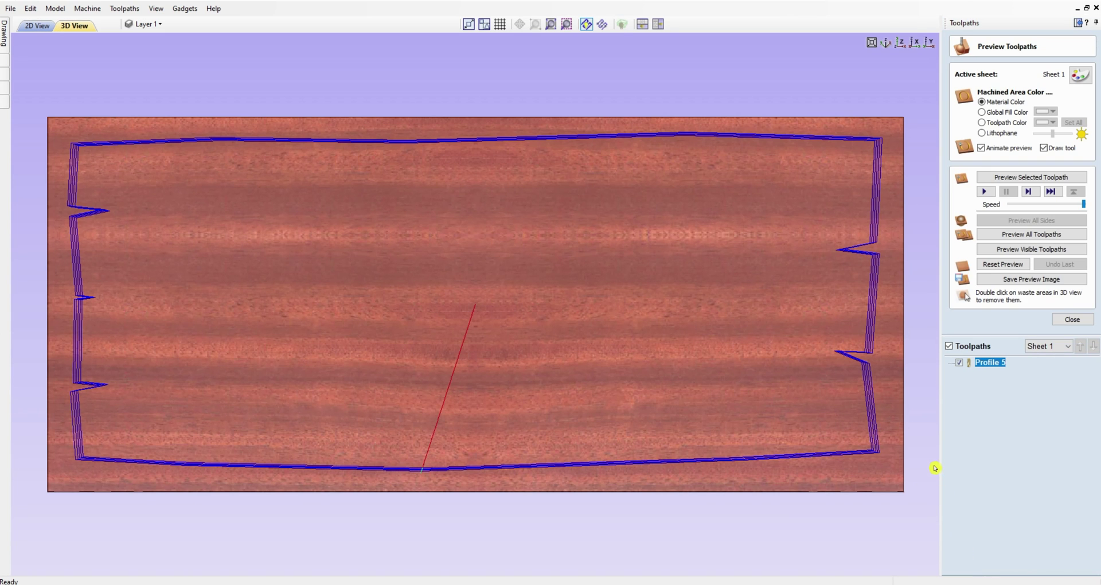
# Simulate the 1/4" profile cut, remove the waste material around the board and close the preview.
pyautogui.click(1008, 177)
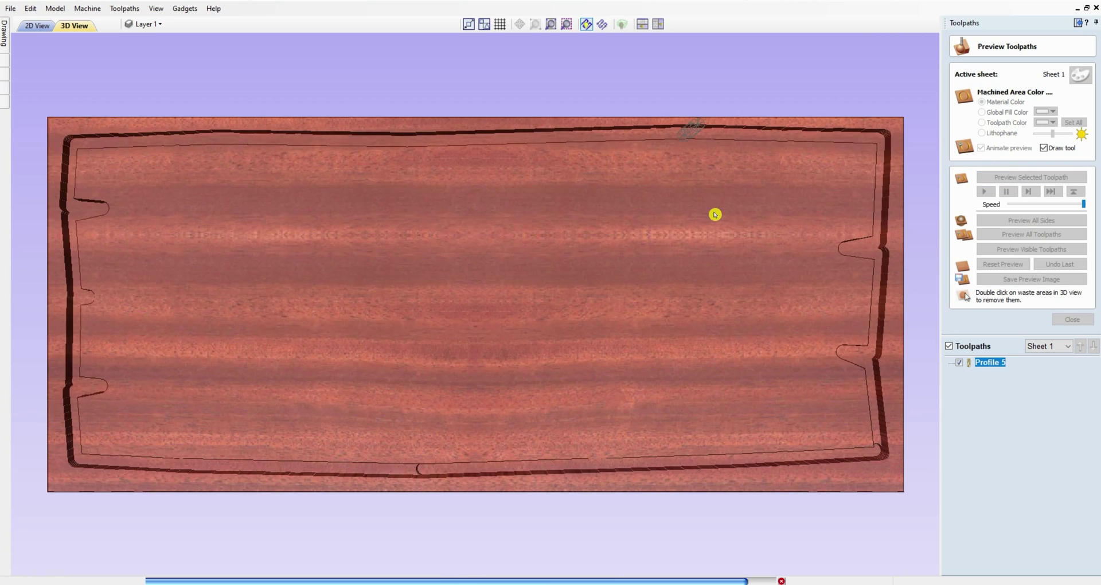
pyautogui.doubleClick(896, 181)
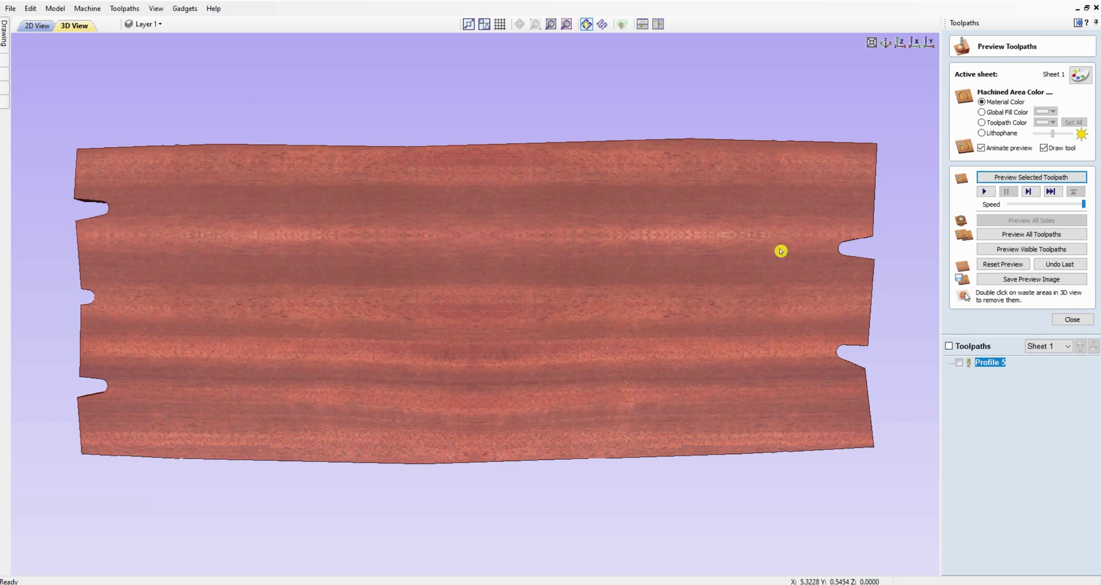
pyautogui.click(1070, 319)
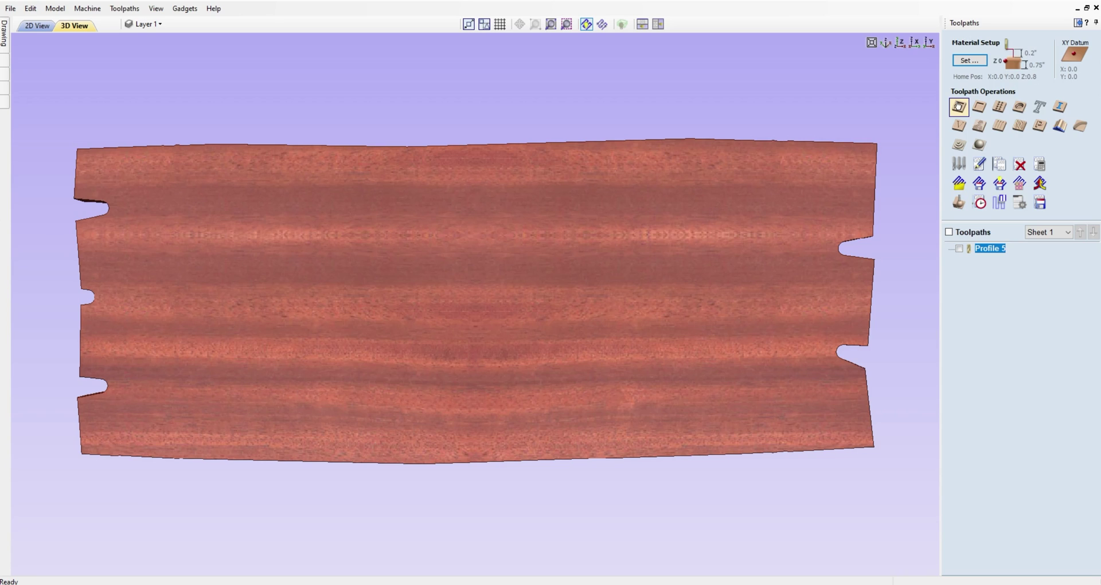
# Start a second 2D profile toolpath on the same board outline using the 1/16" end mill.
pyautogui.click(37, 26)
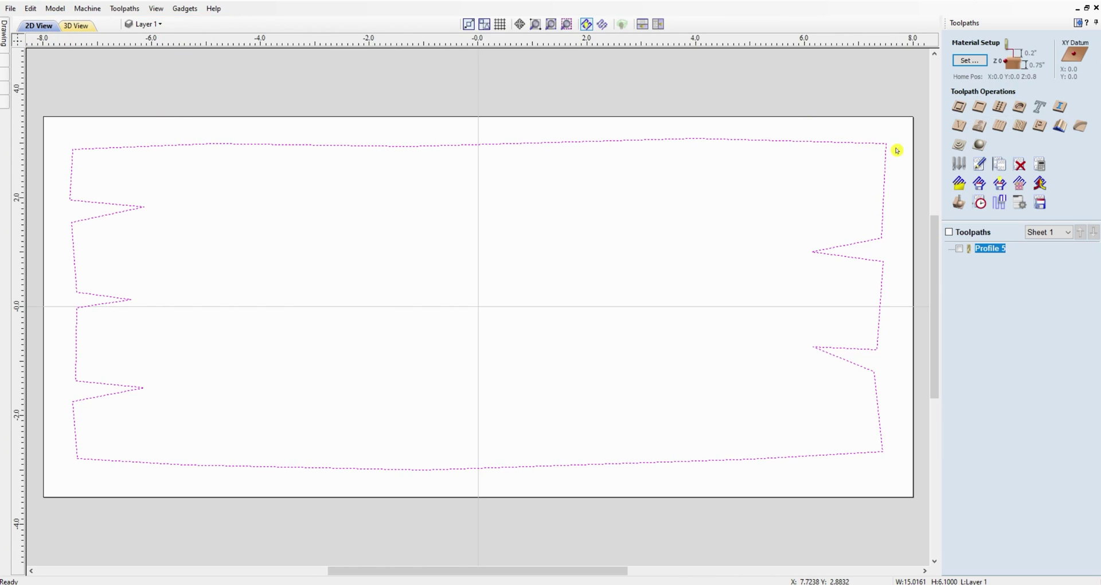
pyautogui.click(959, 107)
pyautogui.click(959, 103)
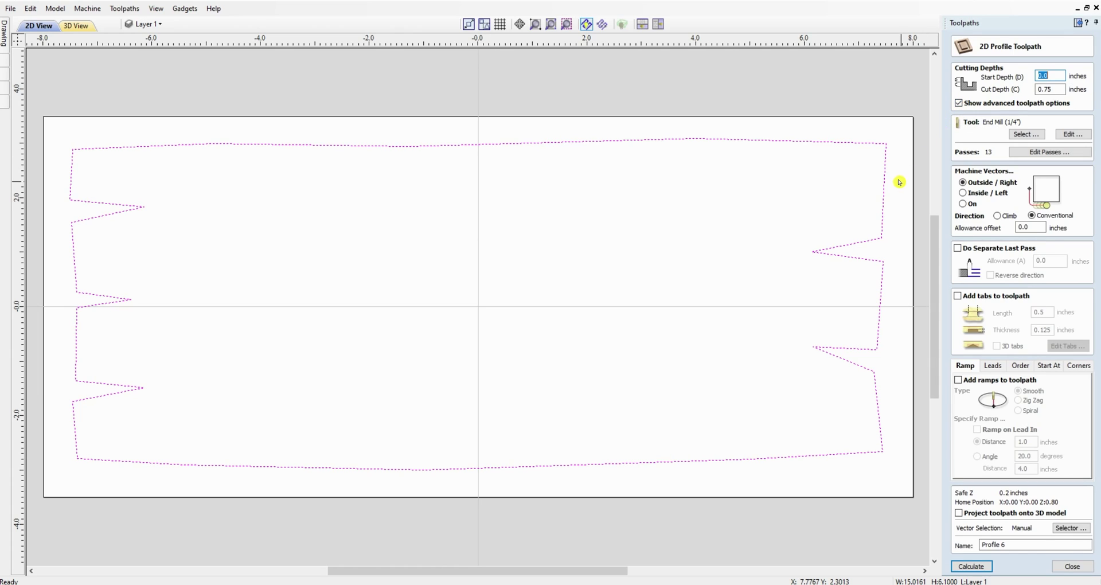
pyautogui.click(1026, 134)
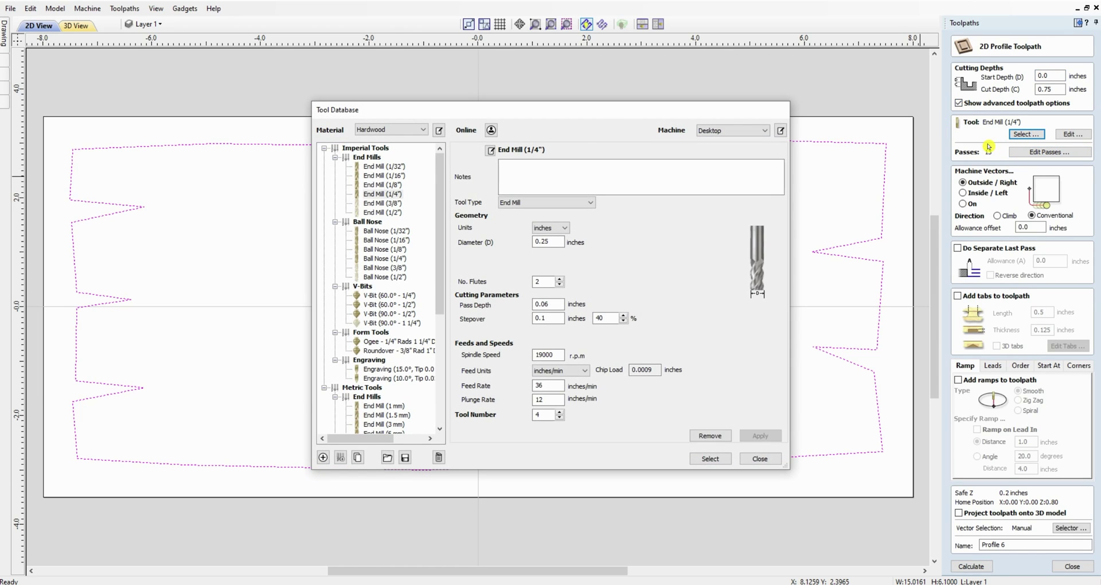
pyautogui.click(383, 176)
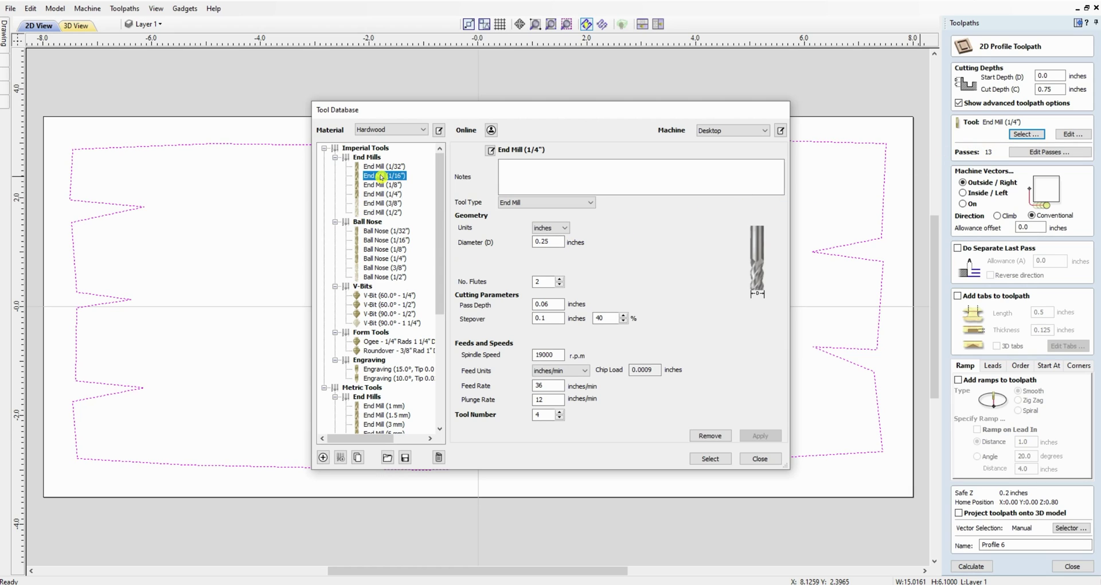
pyautogui.click(710, 459)
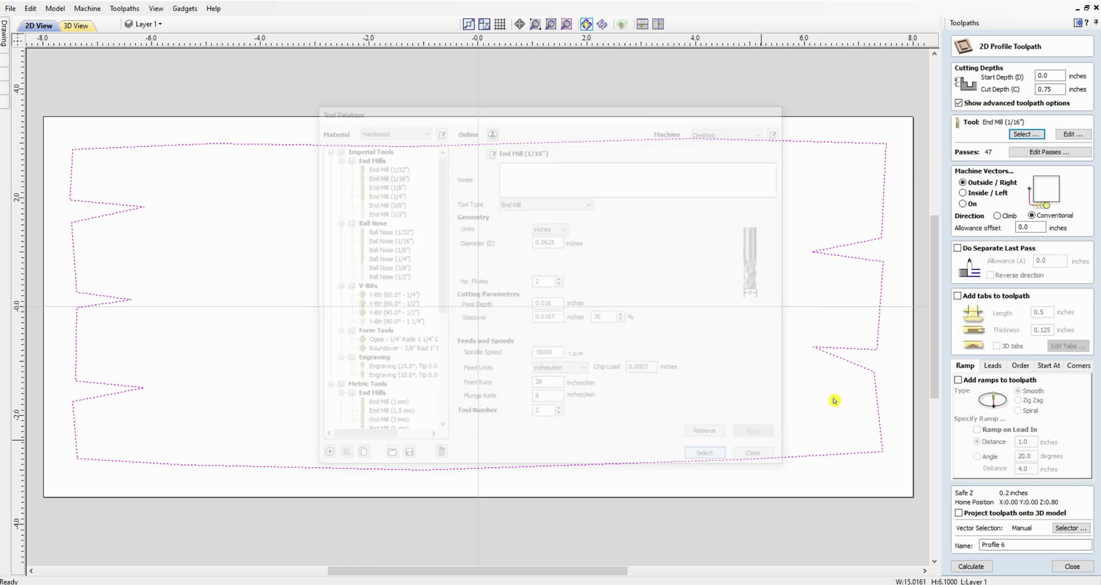
# Clear the 1/16" profile toolpath's pass depths and divide the cut into 8 even passes.
pyautogui.click(1042, 152)
pyautogui.click(555, 265)
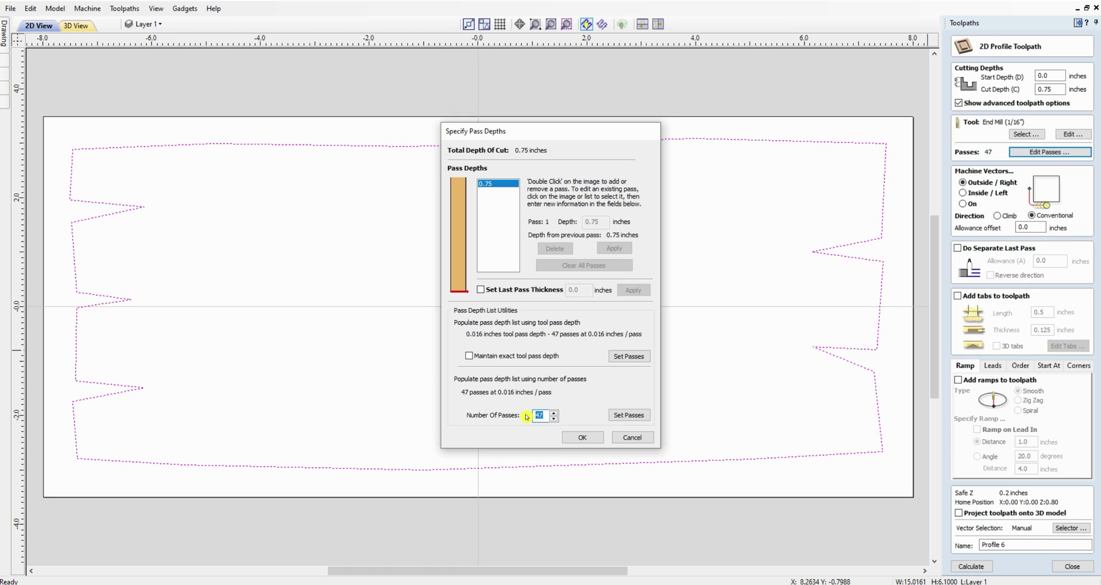
pyautogui.write('7')
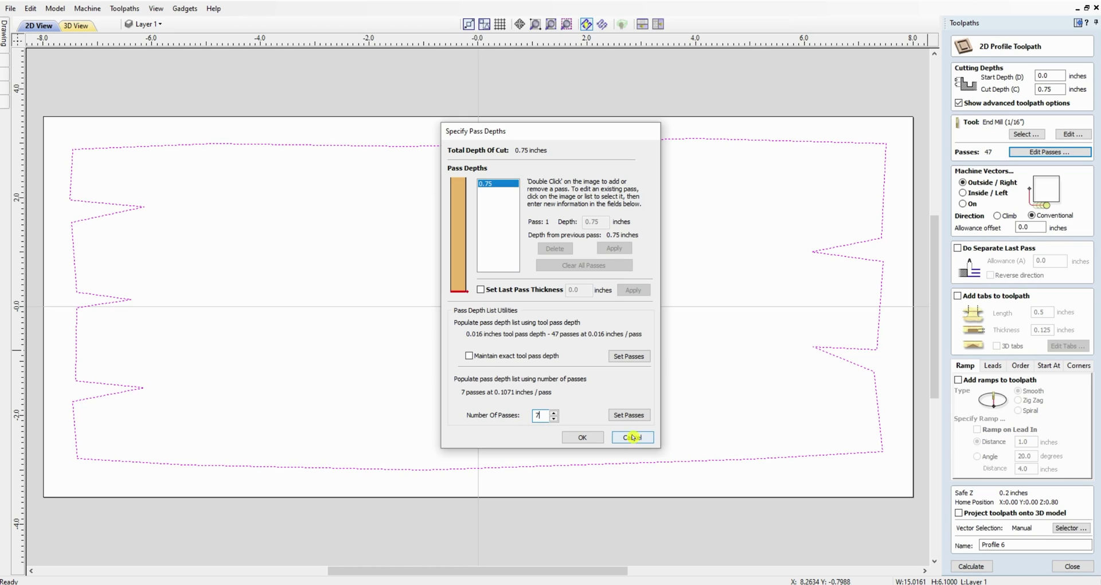
pyautogui.click(551, 414)
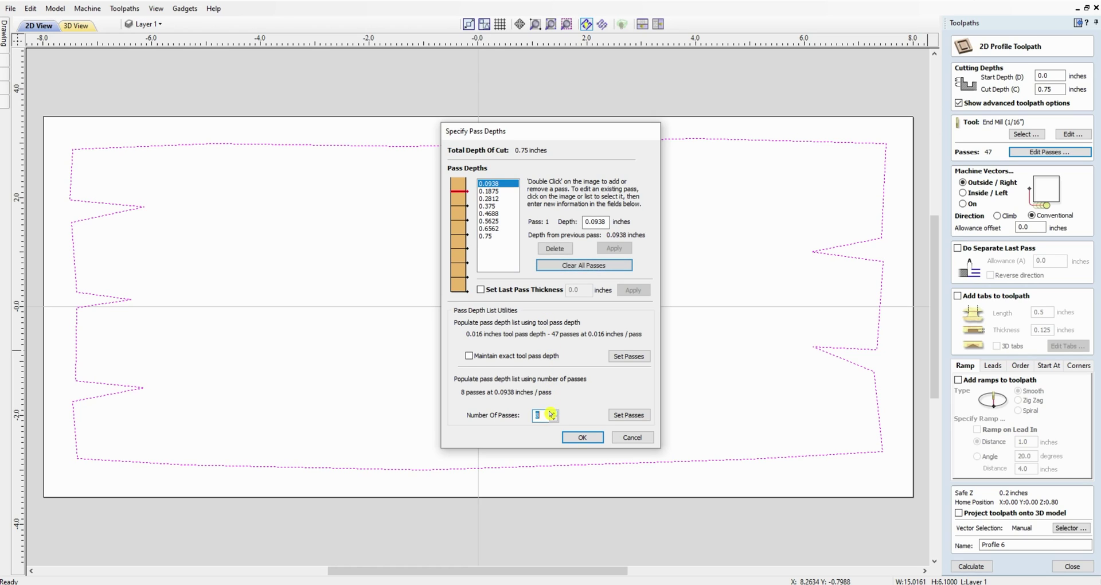
pyautogui.click(581, 437)
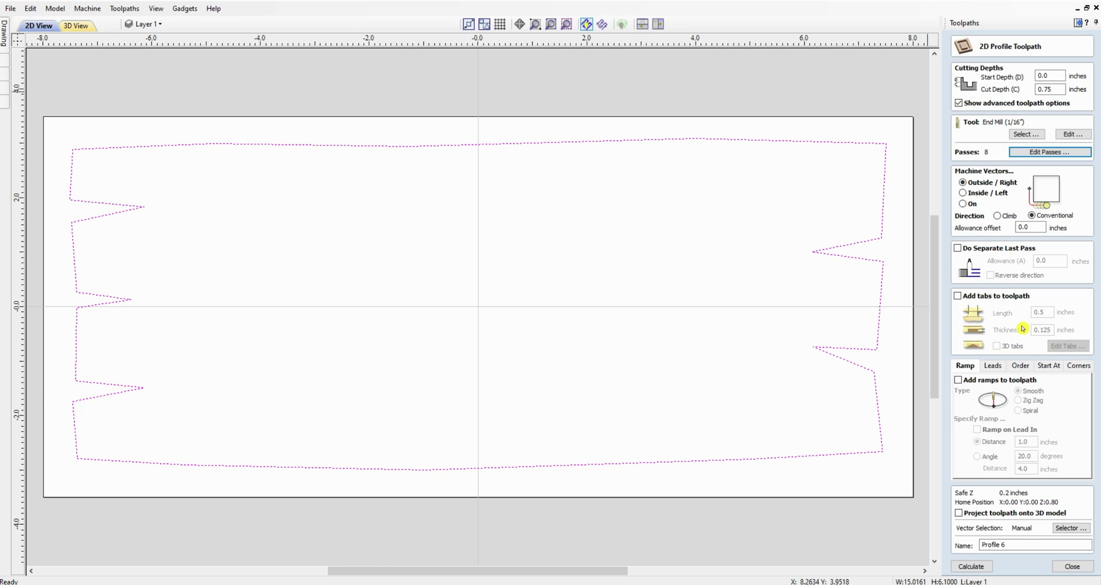
# Calculate and simulate the 1/16" profile toolpath, and remove the leftover waste slivers from all five edge cracks.
pyautogui.click(969, 567)
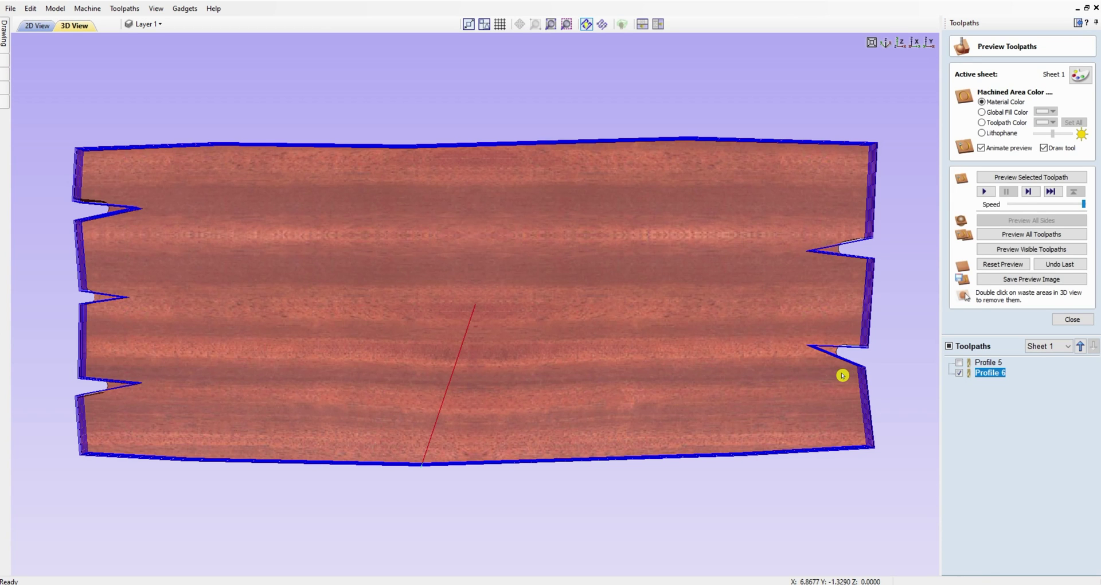
pyautogui.click(1000, 178)
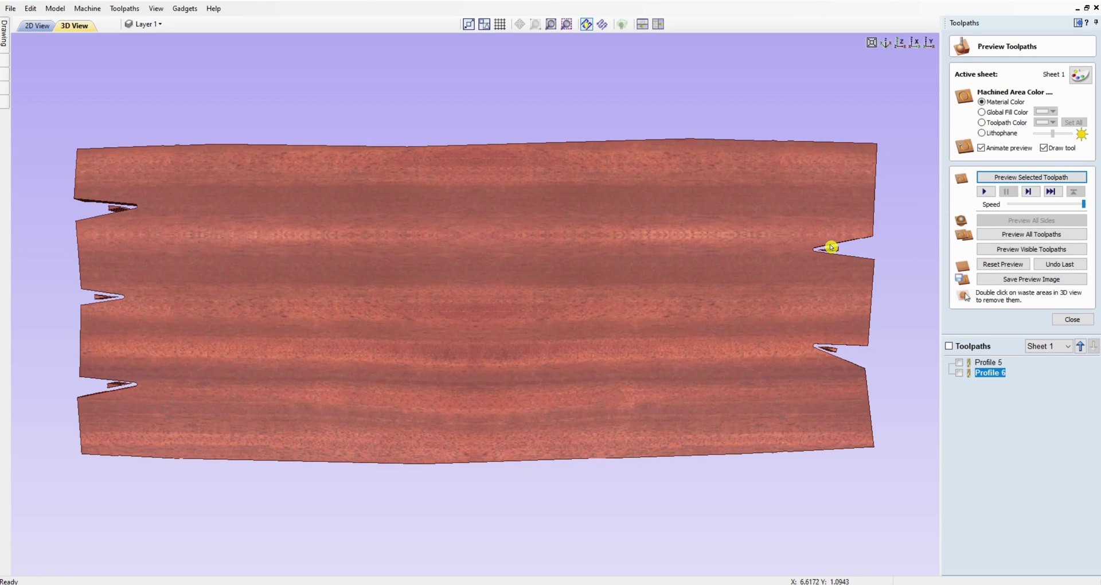
pyautogui.doubleClick(832, 249)
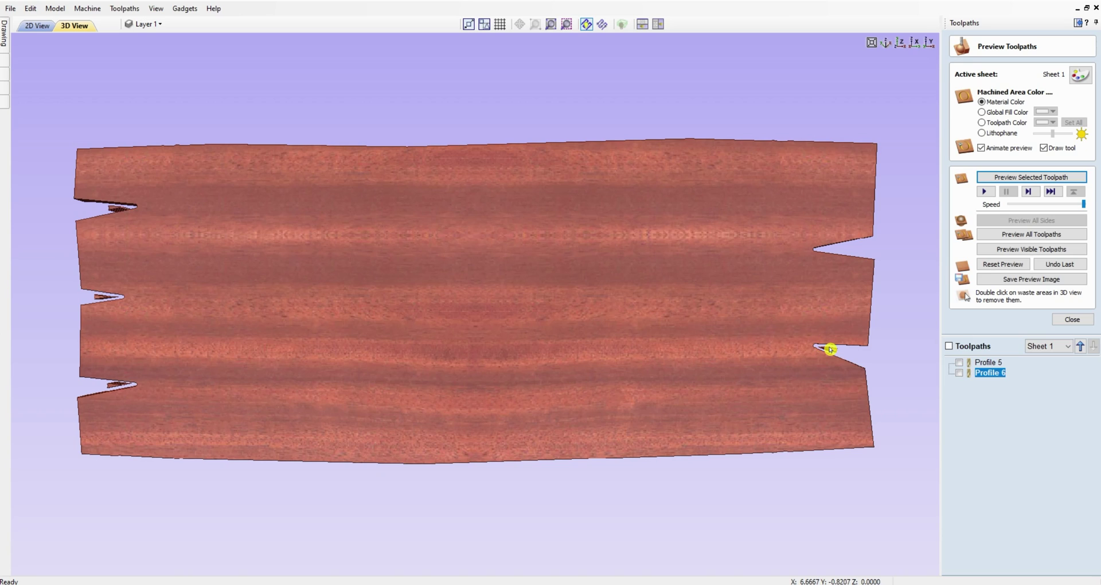
pyautogui.doubleClick(830, 349)
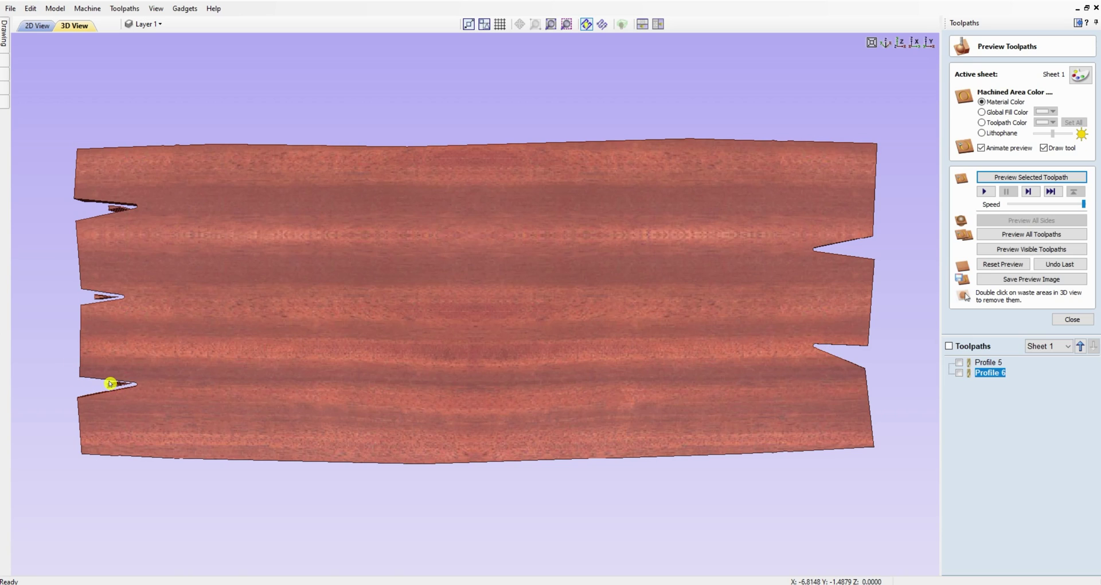
pyautogui.doubleClick(98, 295)
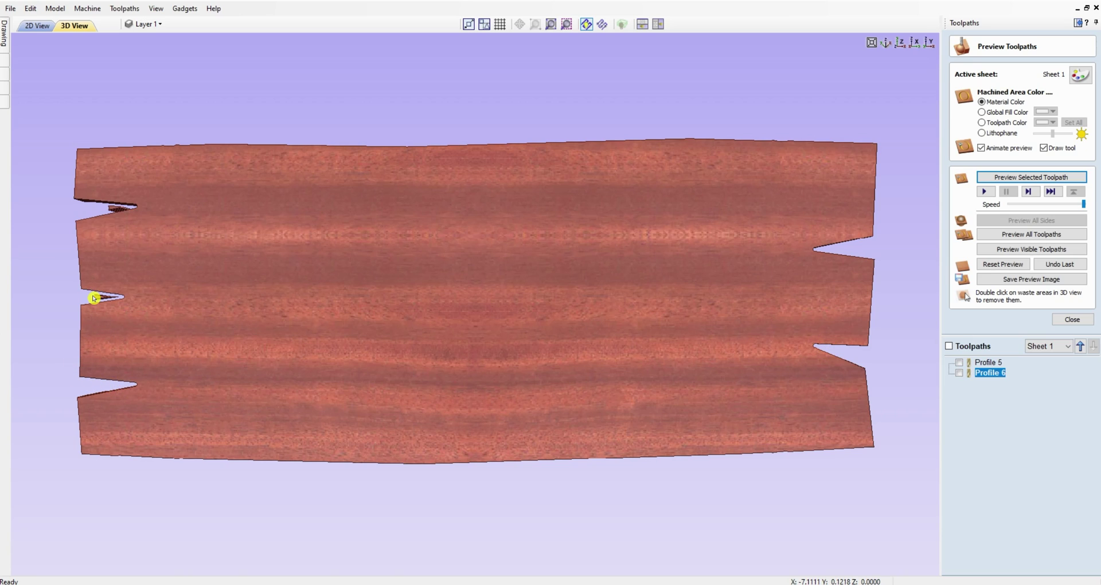
pyautogui.doubleClick(110, 206)
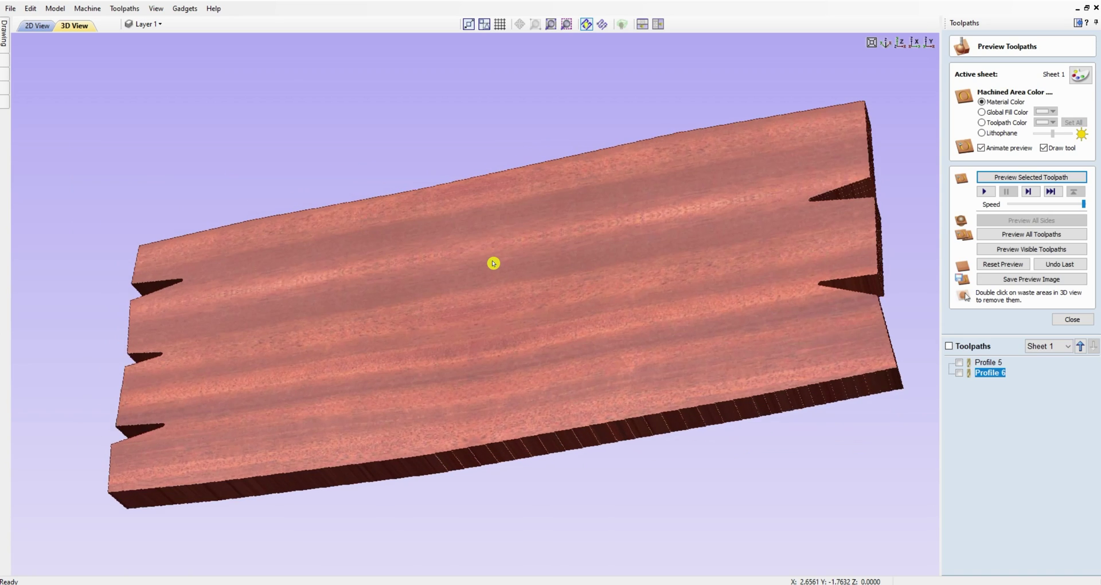